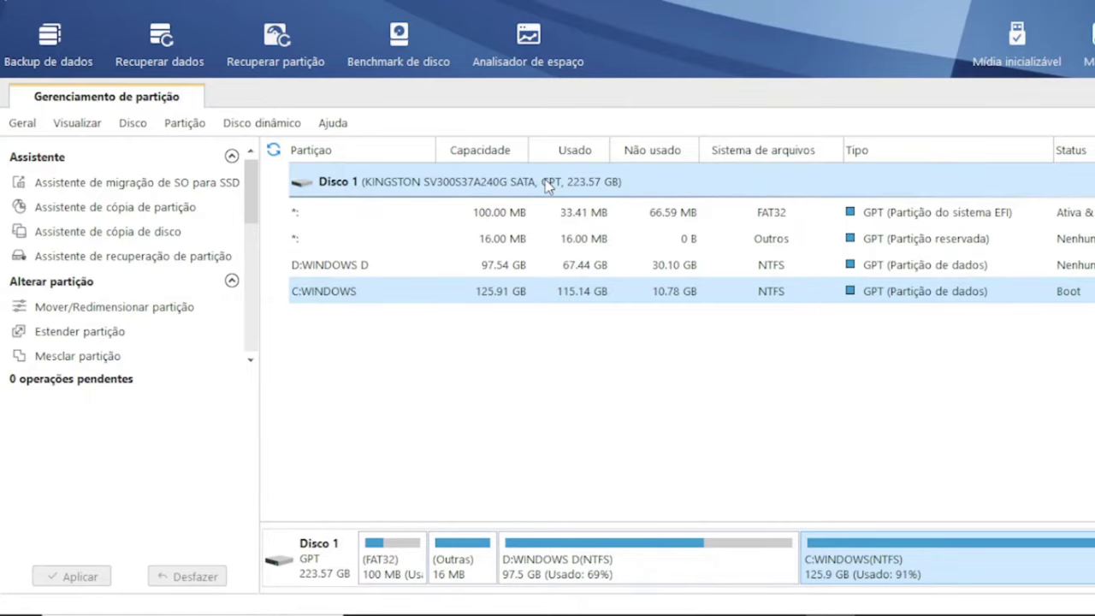
Step: Refresh the disk list and start formatting the F: TEST STICK partition with the label TESTE
key("F5")
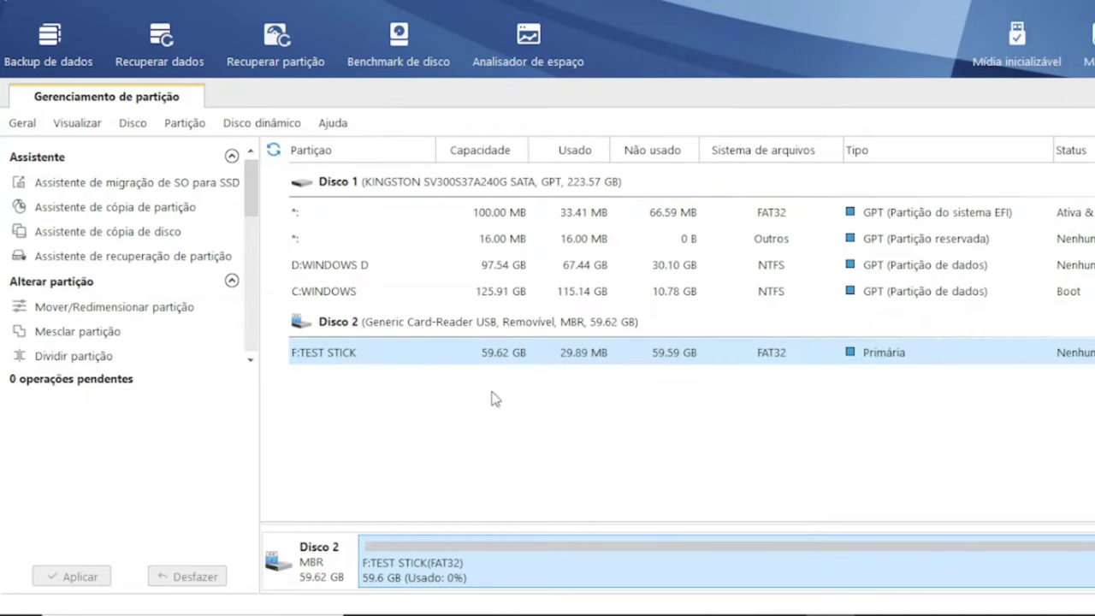
right_click(428, 365)
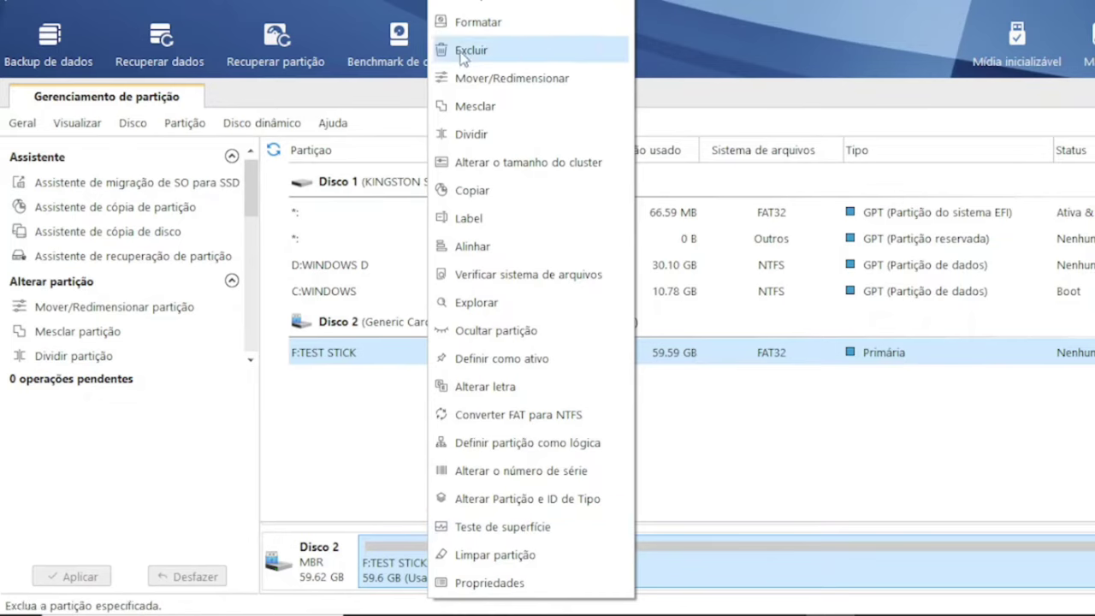
left_click(528, 24)
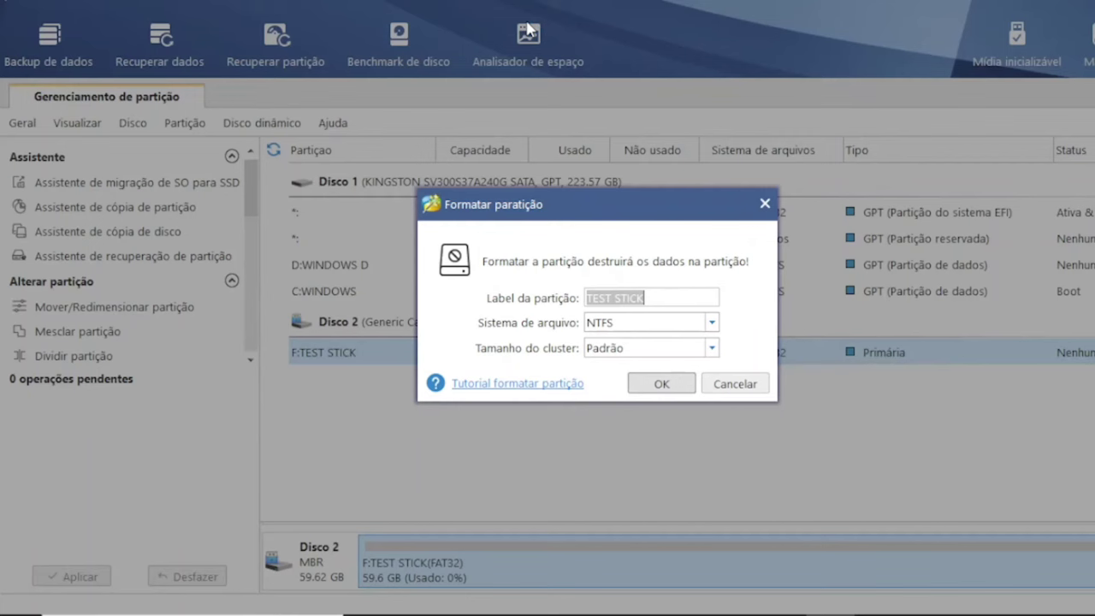
type("FGERGERERT")
type("ERTE")
key("ctrl+a")
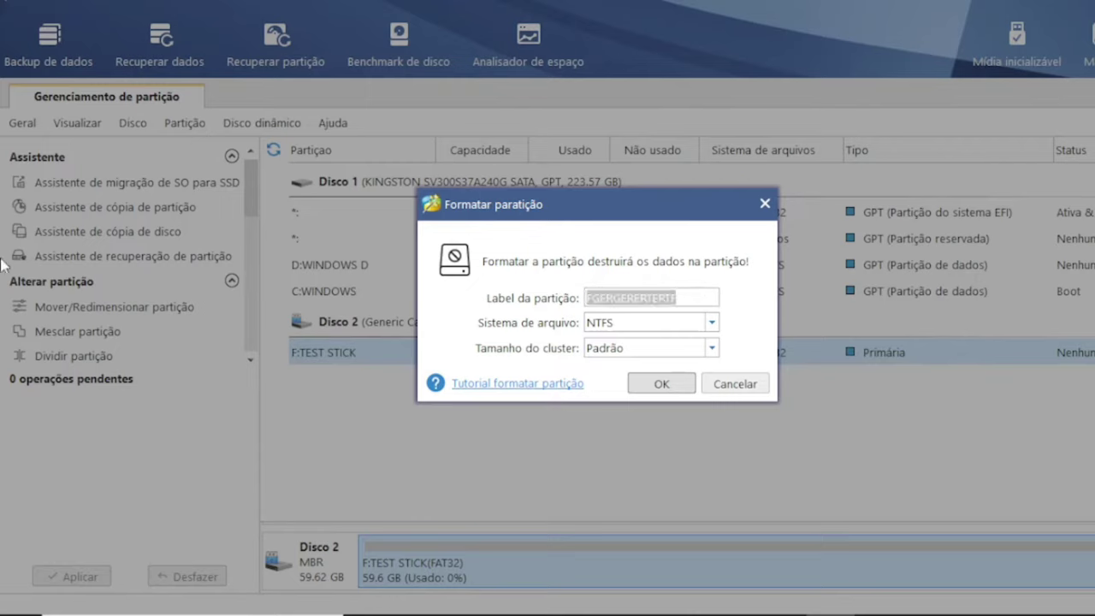
type("TESTE")
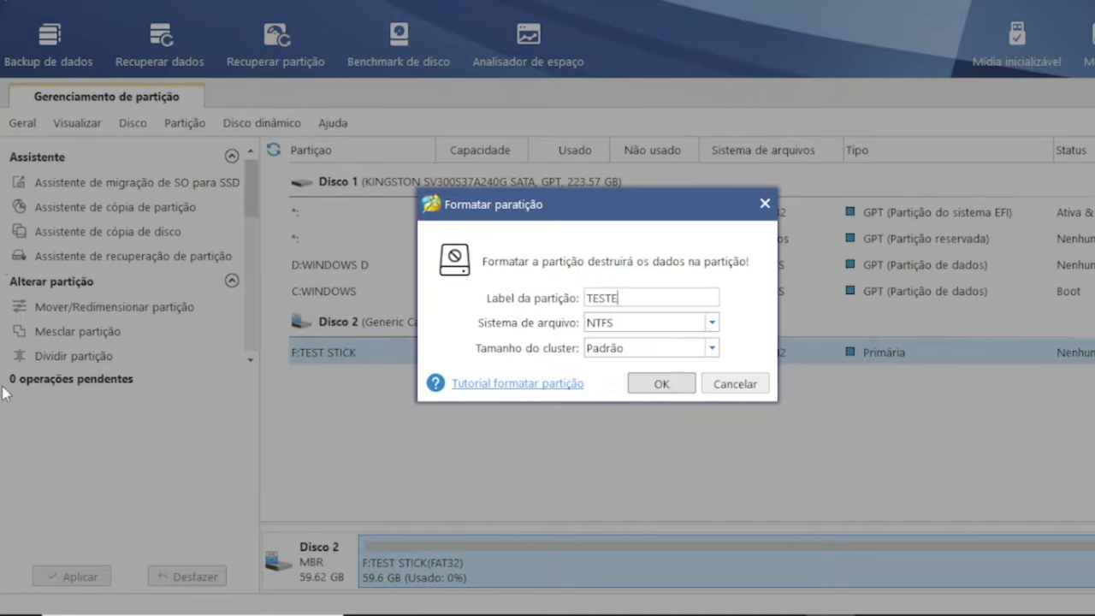
Step: Set the partition's file system to FAT32 with the default cluster size and queue the format operation
left_click(714, 324)
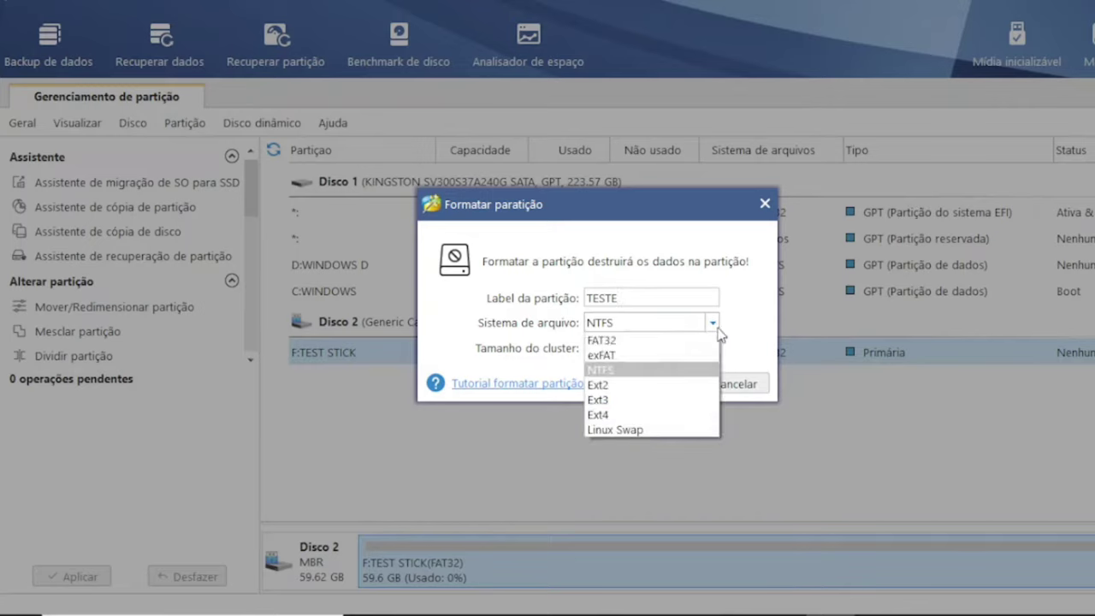
left_click(657, 341)
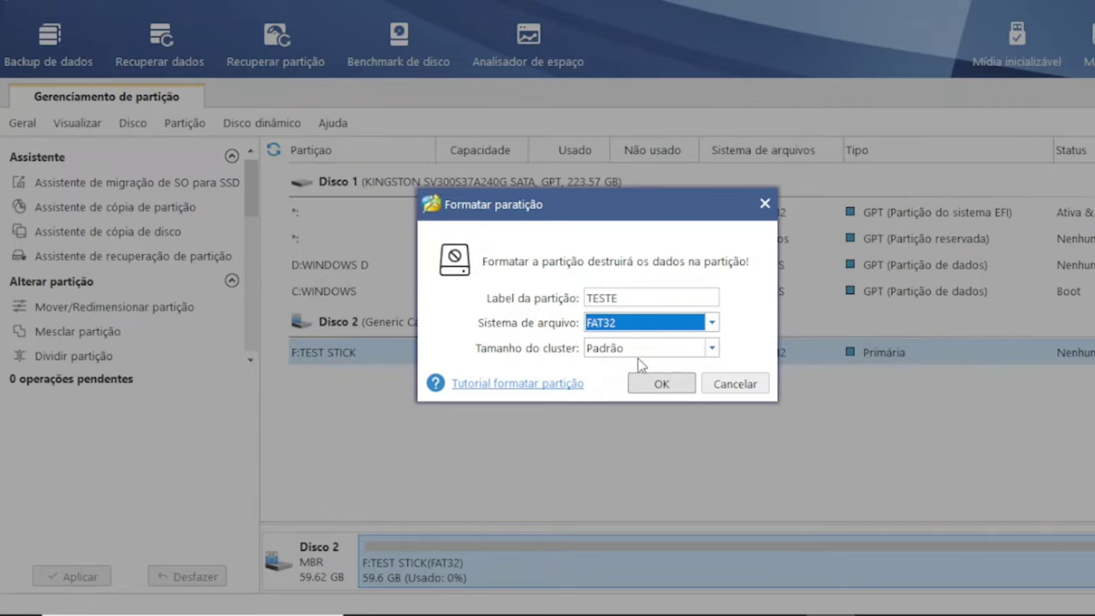
left_click(676, 386)
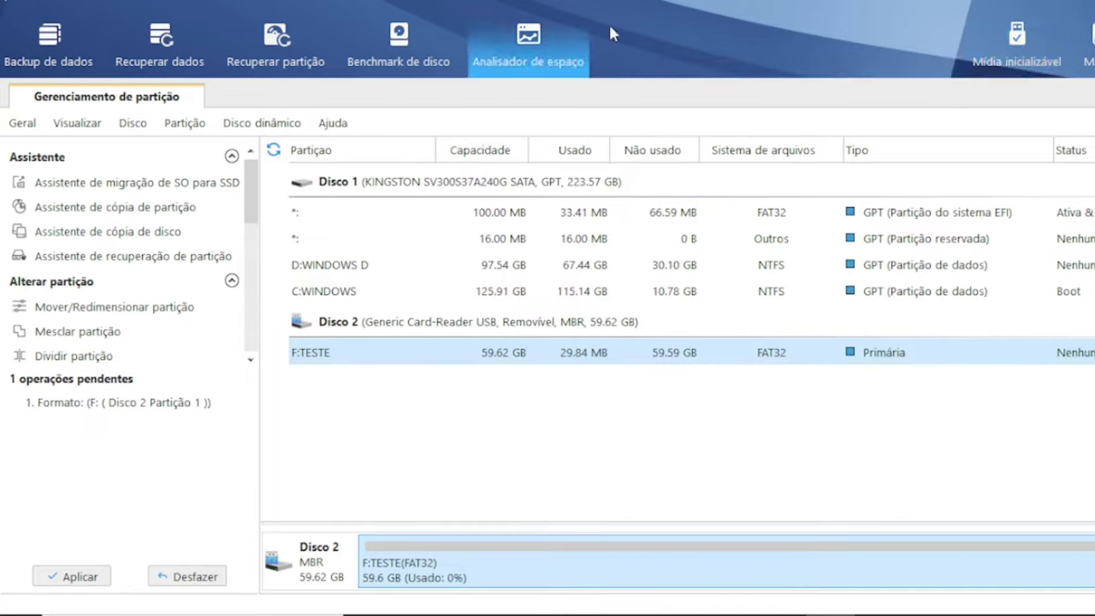
Step: Keep the partition manager open and apply the pending format of the F: partition
key("alt+F4")
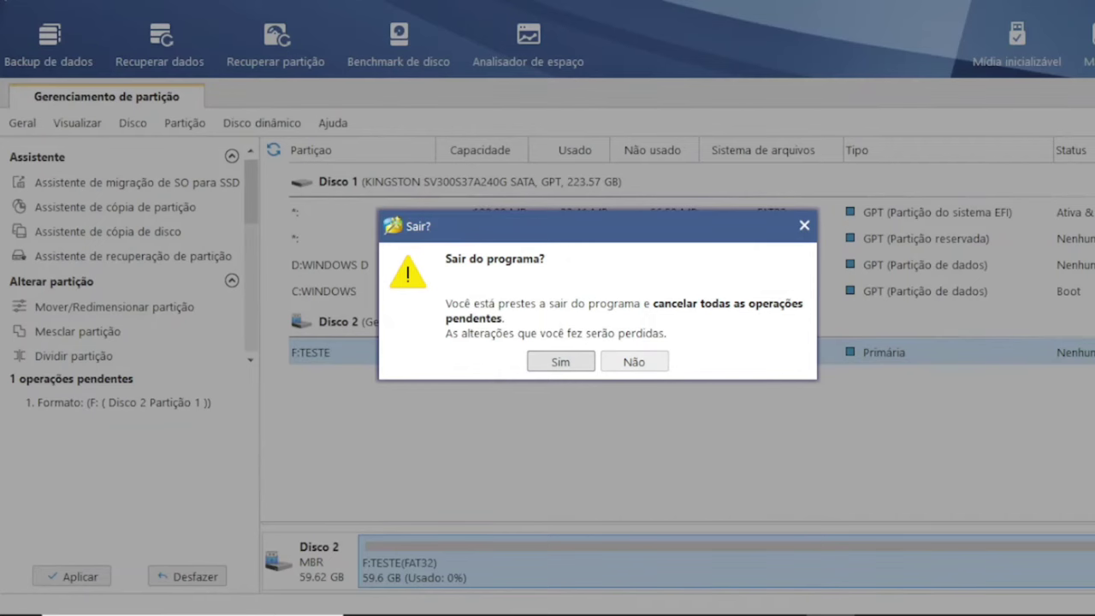
left_click(630, 361)
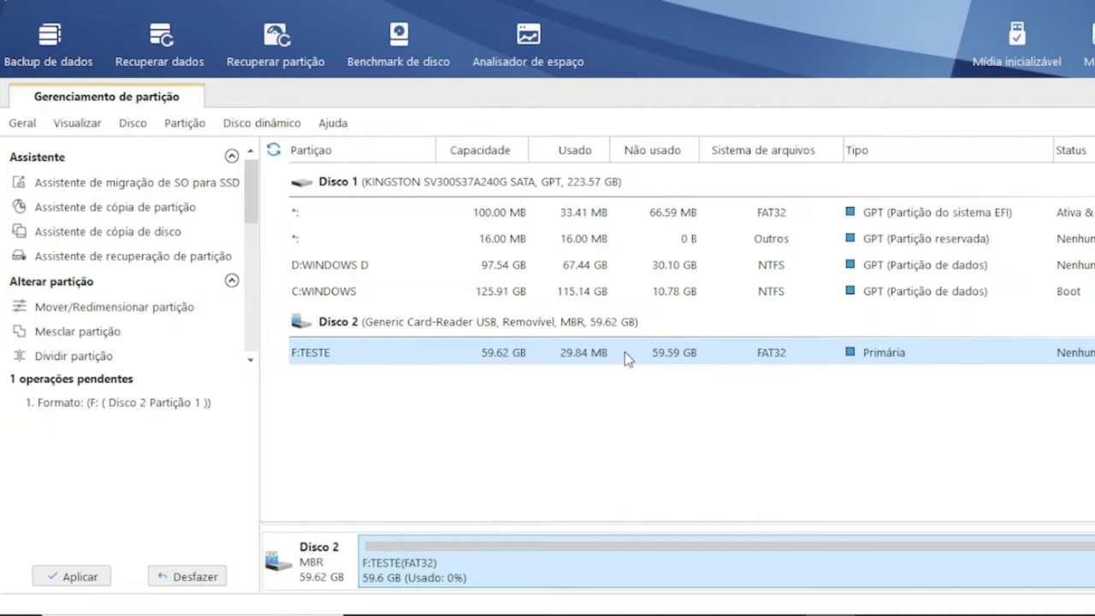
left_click(72, 576)
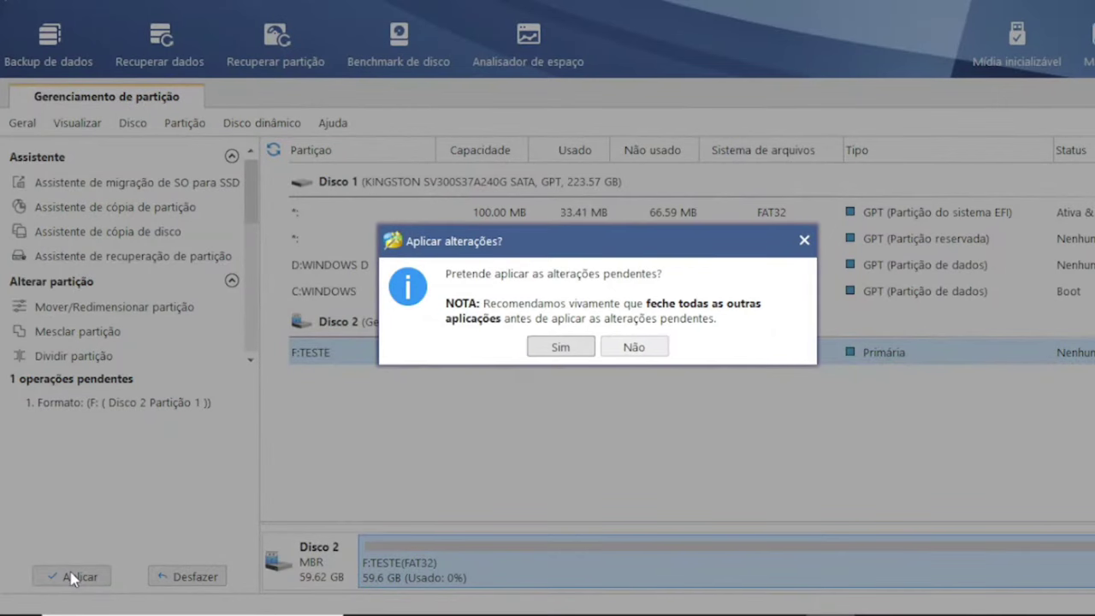
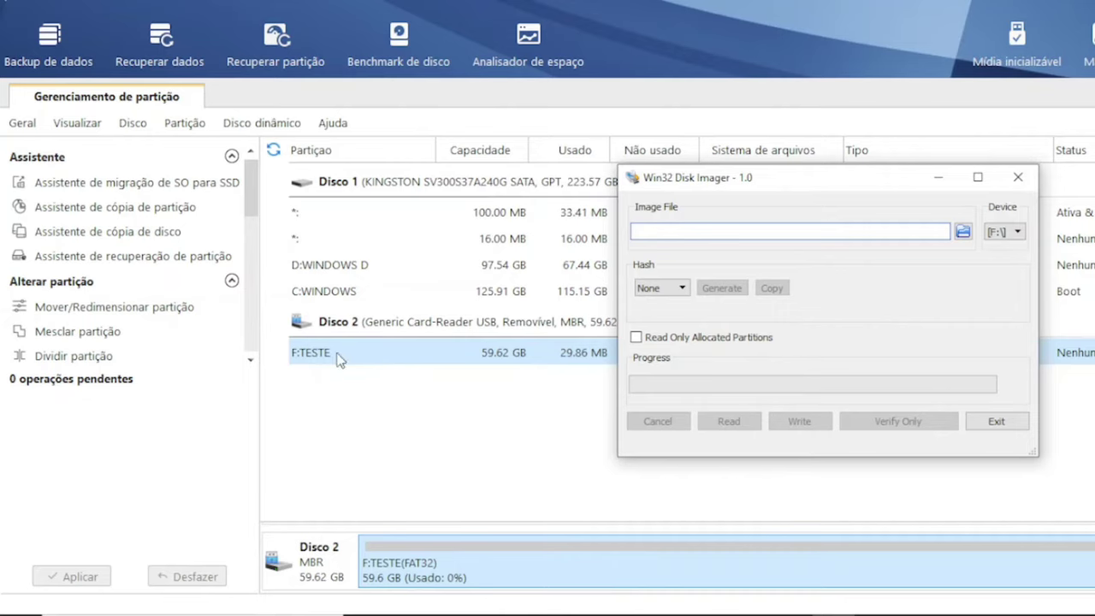
Step: Choose F:\ as the target device in Win32 Disk Imager
left_click(1018, 231)
left_click(1024, 235)
left_click(999, 234)
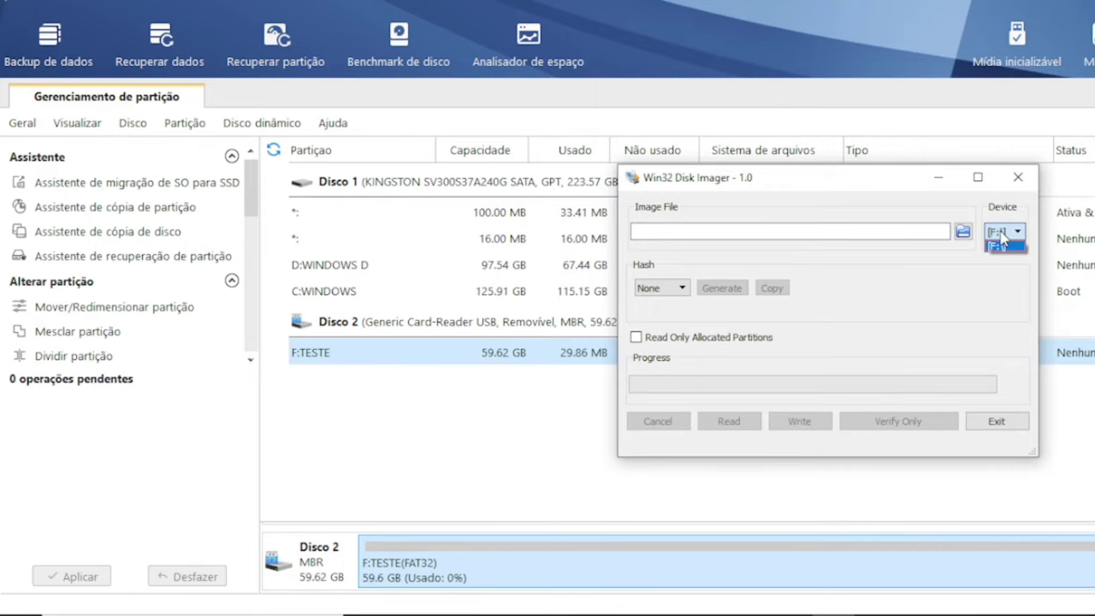
left_click(1002, 235)
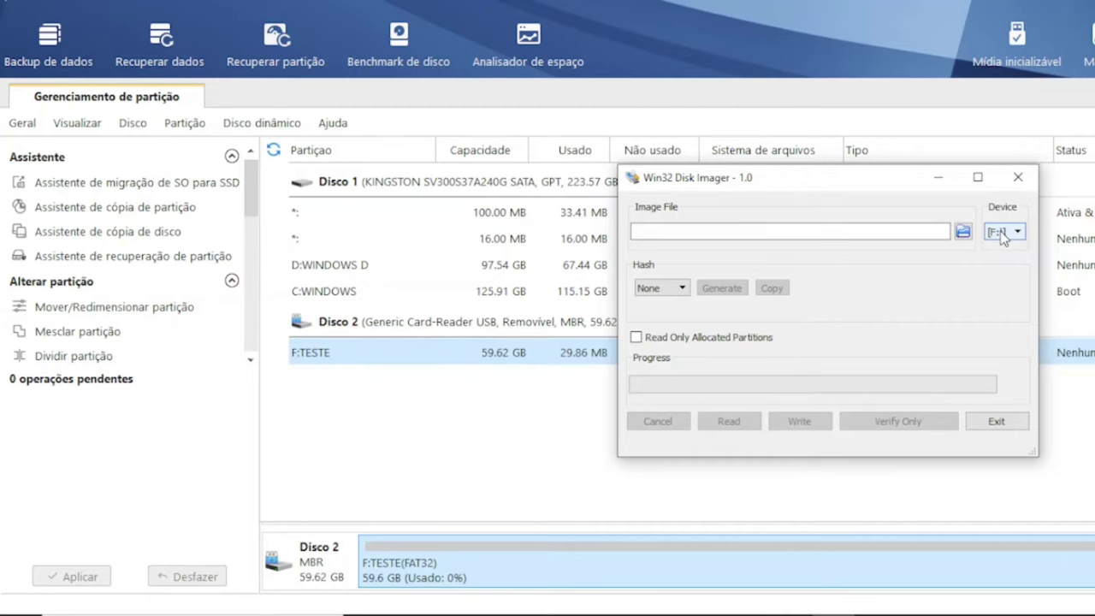
left_click(1002, 239)
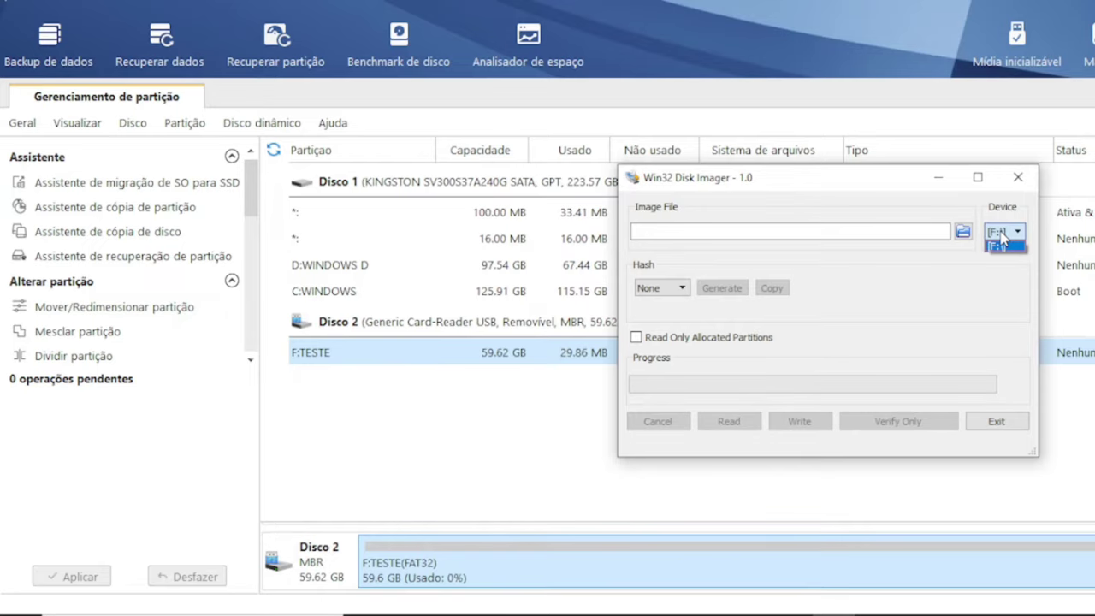
left_click(1002, 237)
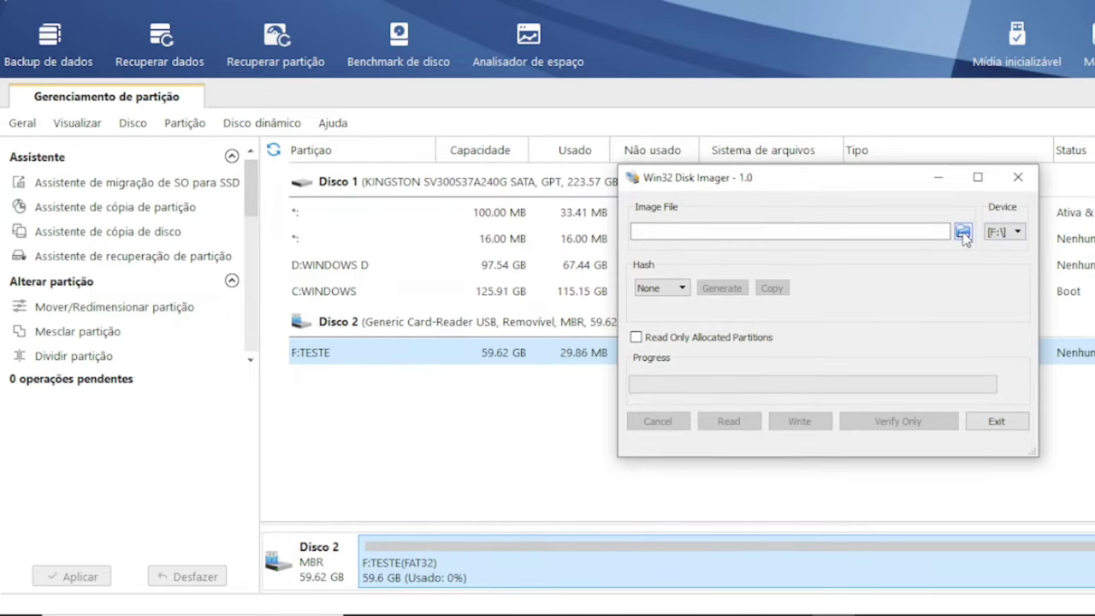
Step: Load STICK.IMG from the WINDOWS D (D:) drive as the image file
left_click(963, 233)
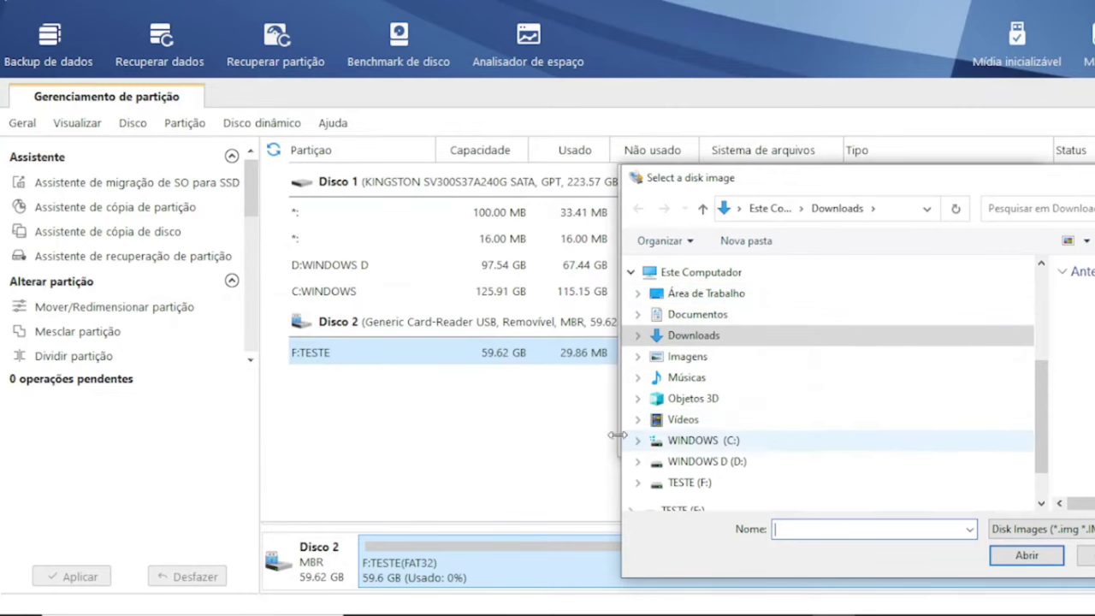
left_click(721, 463)
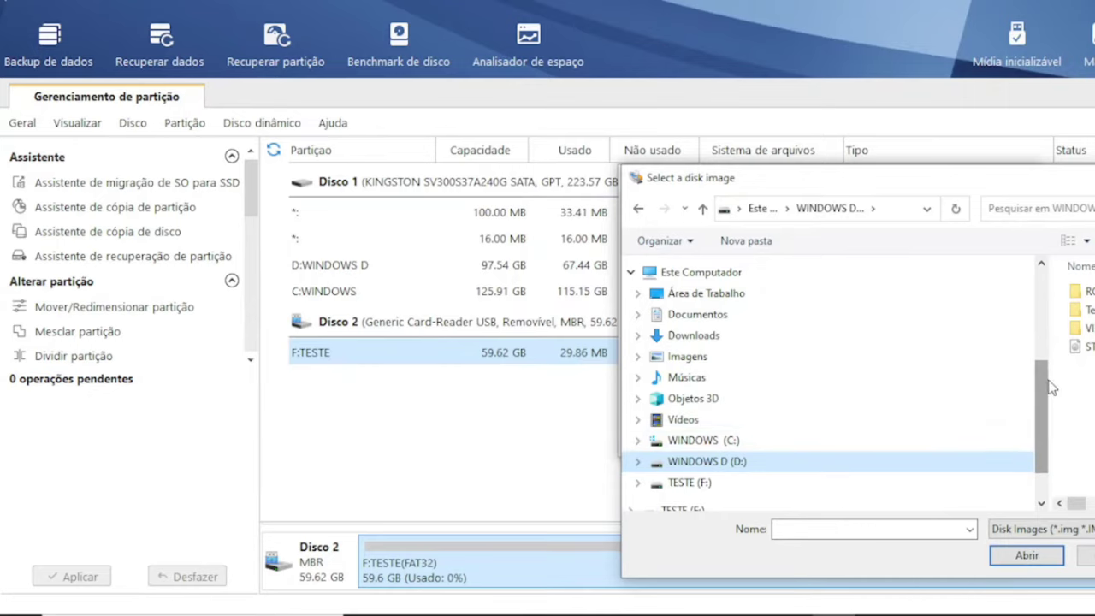
left_click_drag(1053, 387, 883, 387)
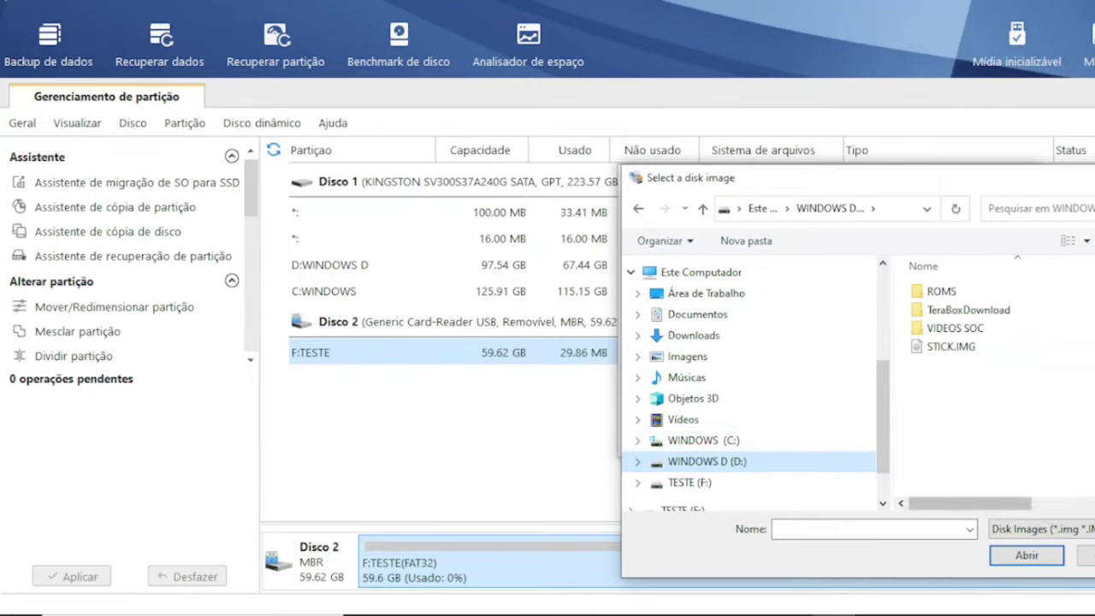
left_click(965, 353)
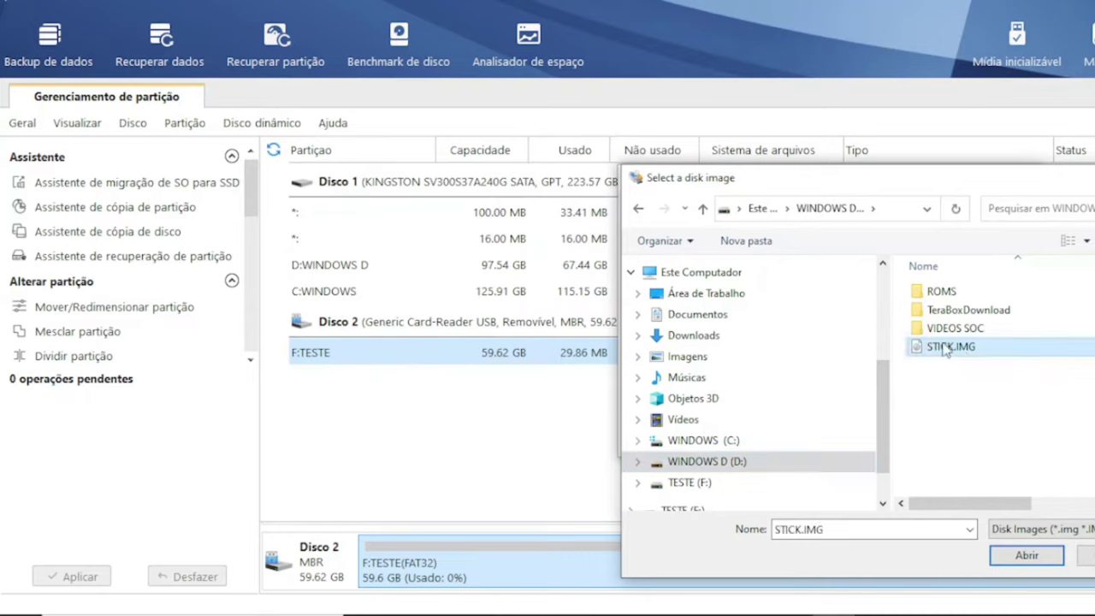
left_click_drag(885, 303, 652, 303)
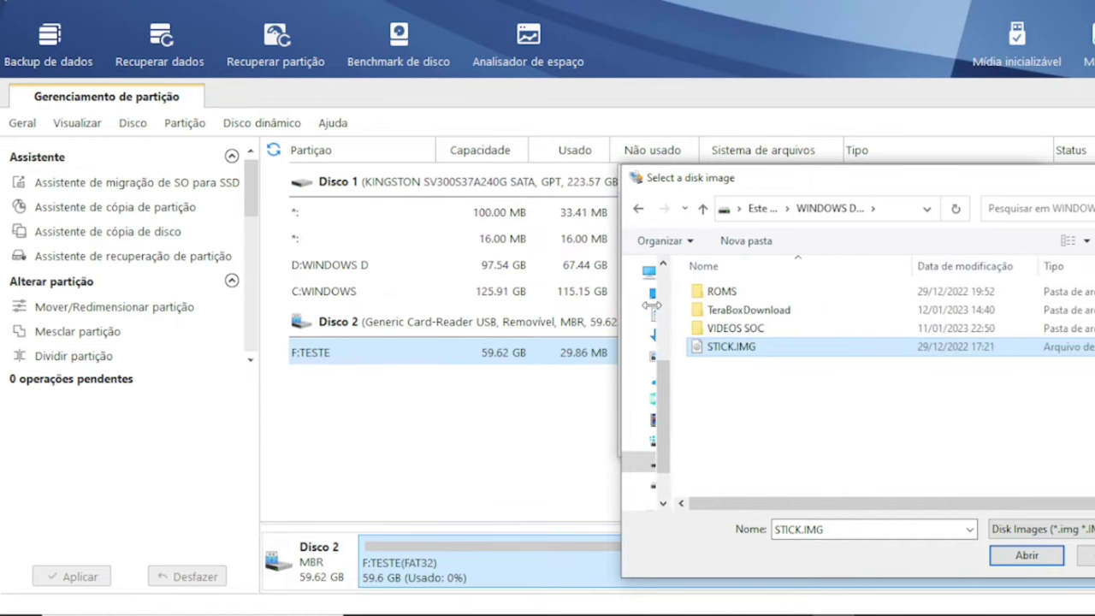
left_click_drag(912, 183, 642, 147)
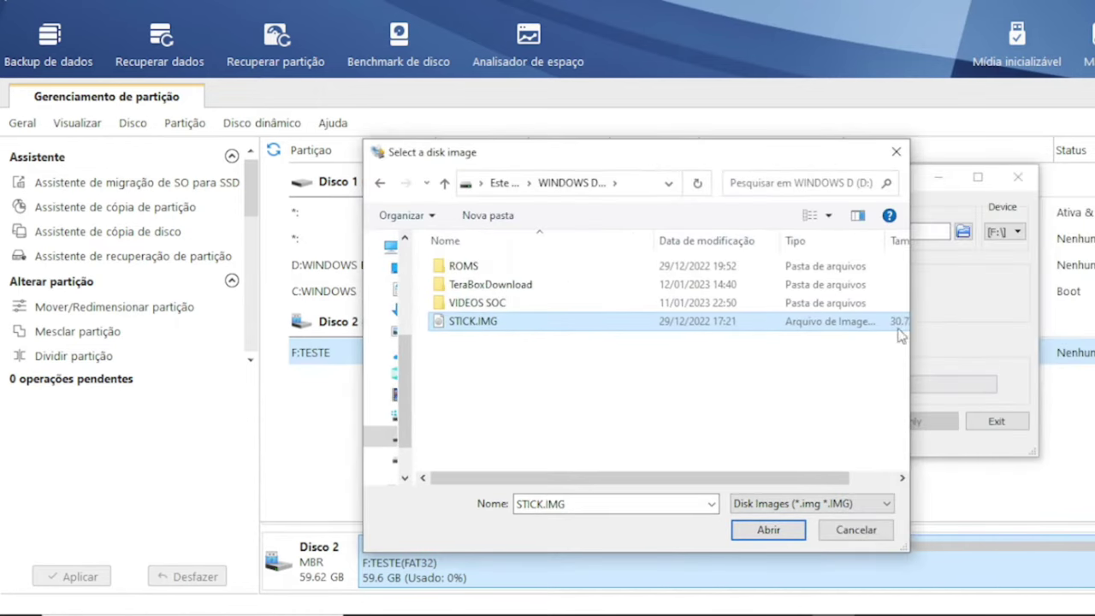
left_click_drag(813, 480, 787, 480)
left_click_drag(417, 294, 566, 293)
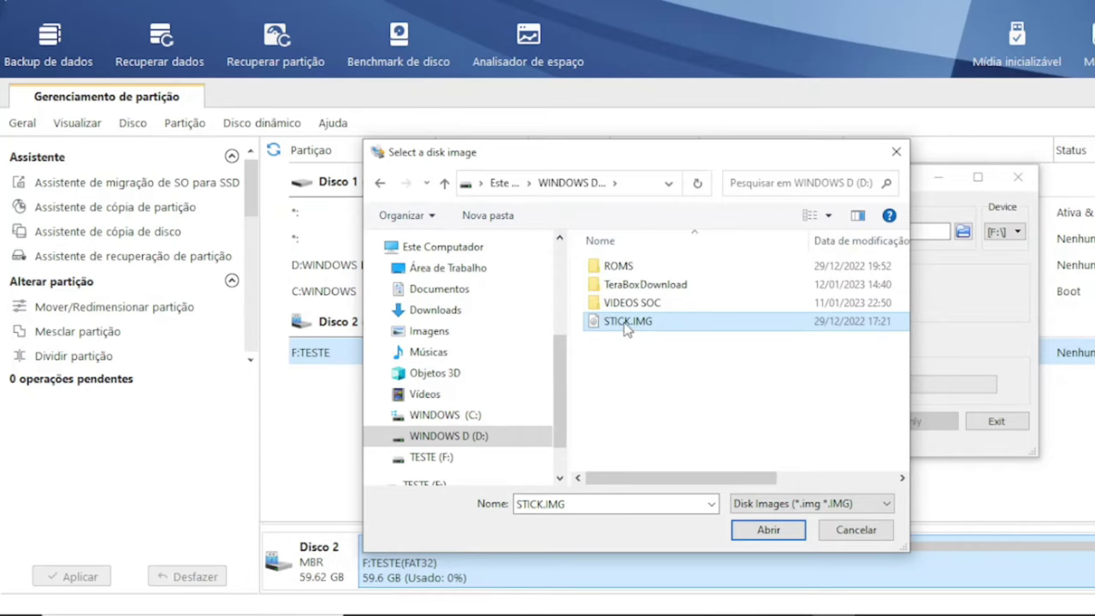
left_click(777, 531)
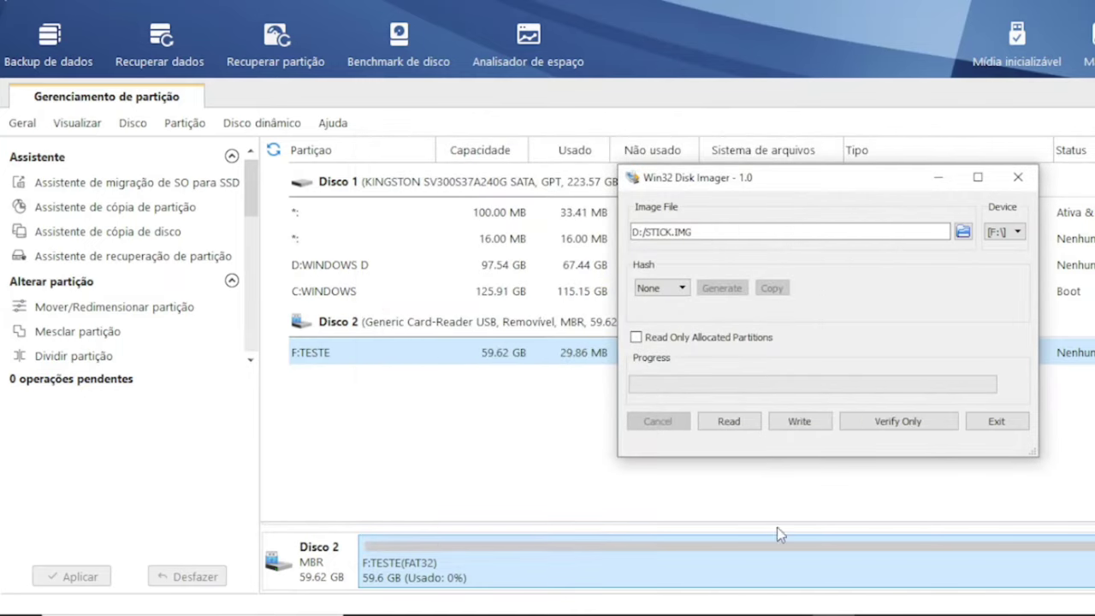
Step: Write the STICK.IMG image to the F:\ device and agree to overwrite it
left_click_drag(856, 177, 641, 159)
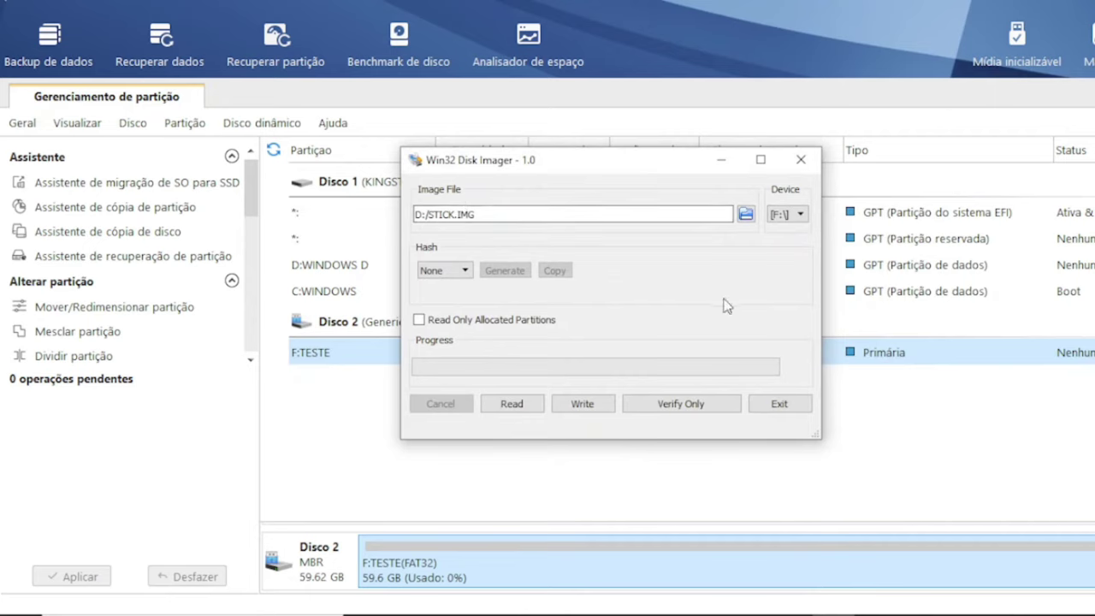
left_click(577, 406)
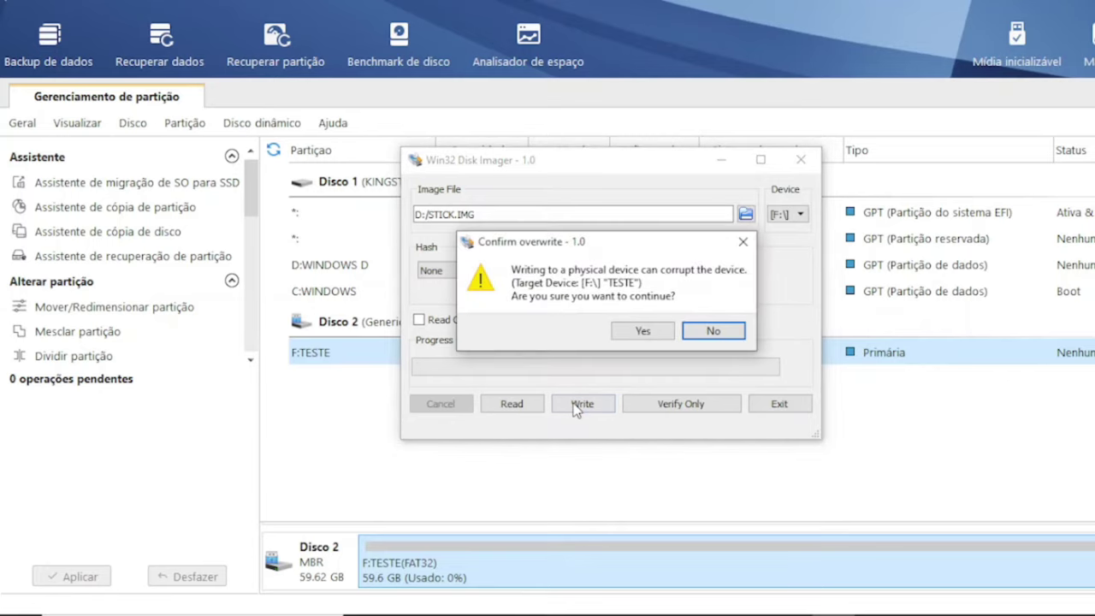
left_click(644, 333)
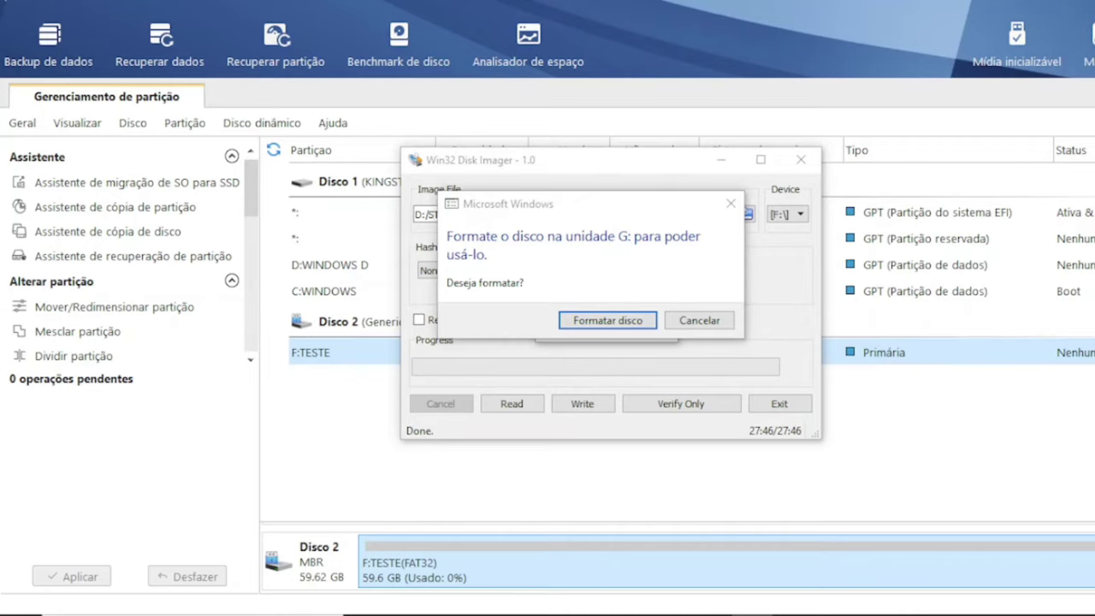
Step: Decline formatting drive G: and close Win32 Disk Imager after dismissing the completion message
left_click(702, 321)
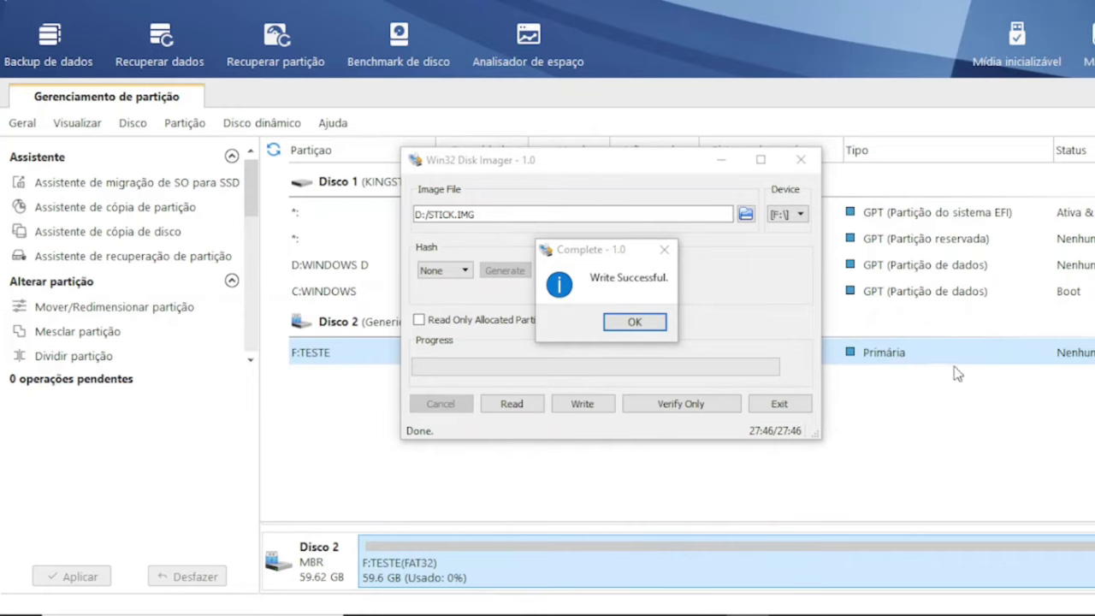
left_click_drag(571, 249, 654, 236)
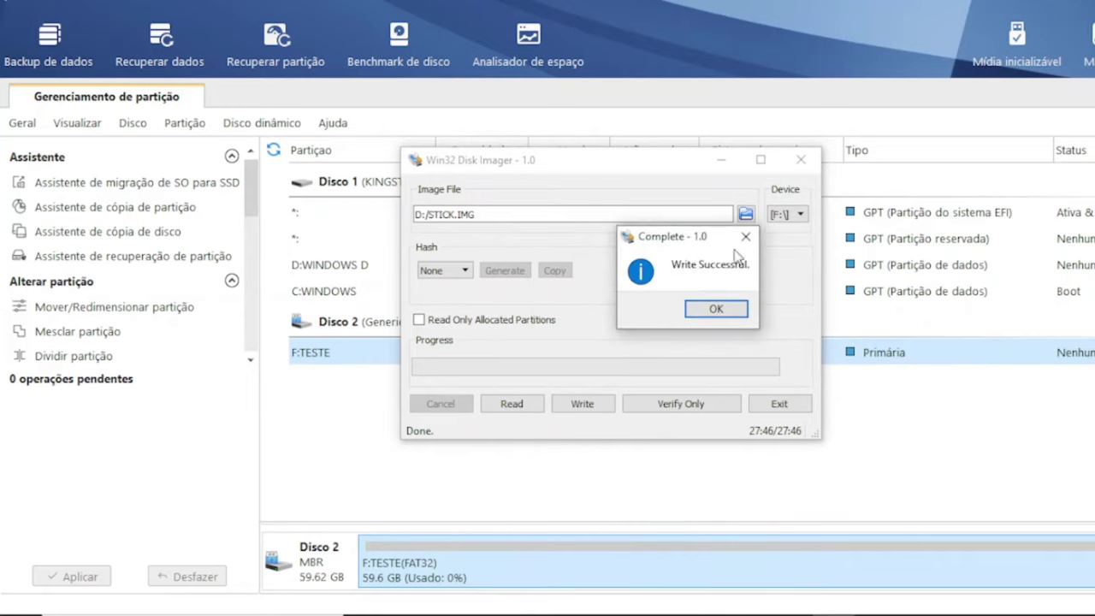
left_click(732, 309)
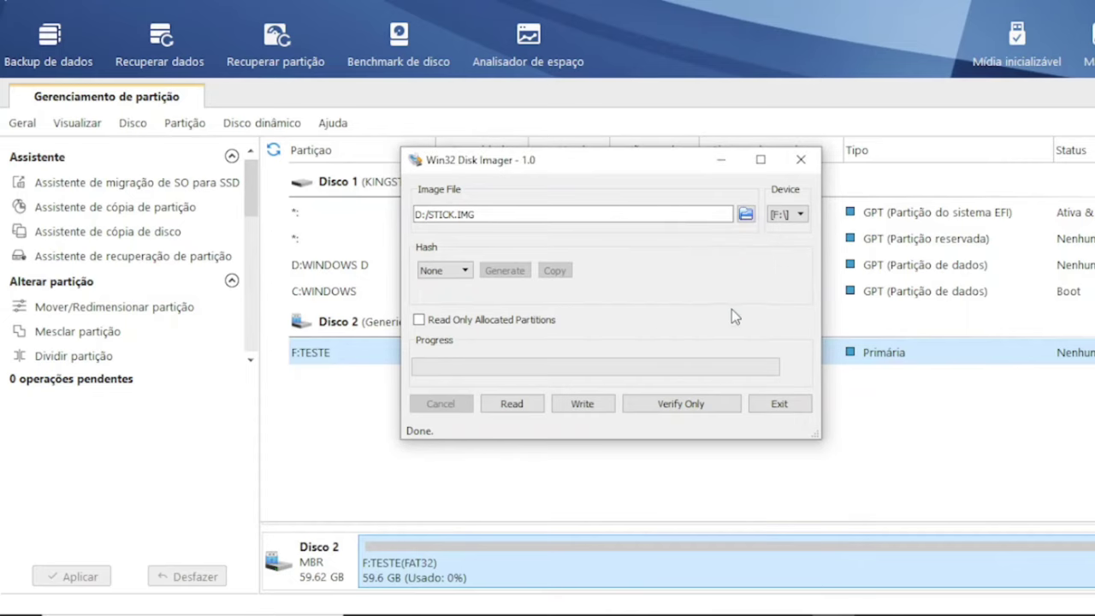
left_click(808, 163)
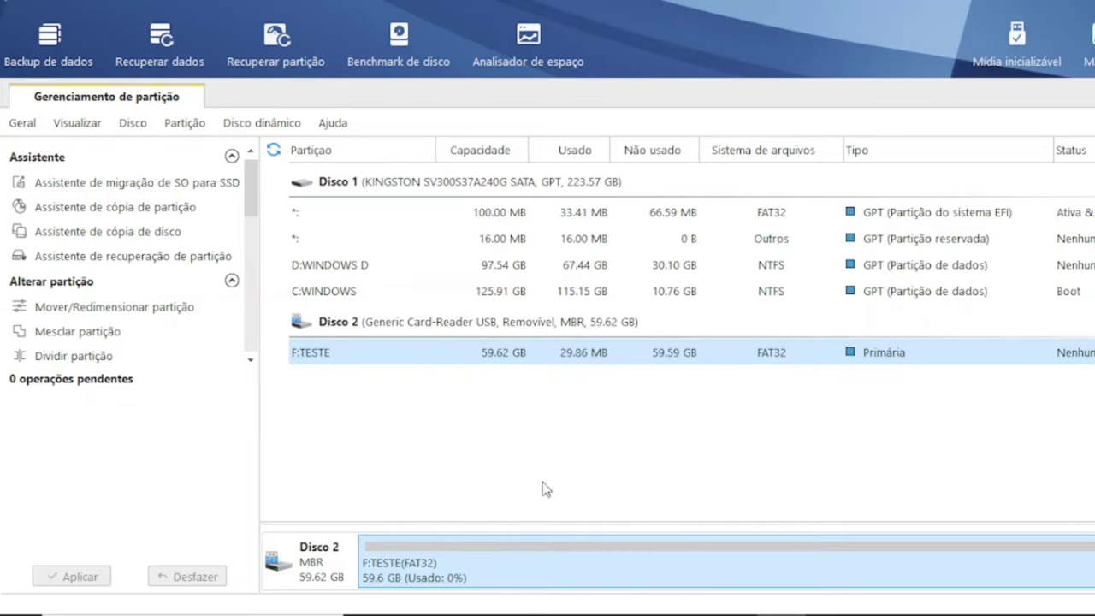
right_click(570, 487)
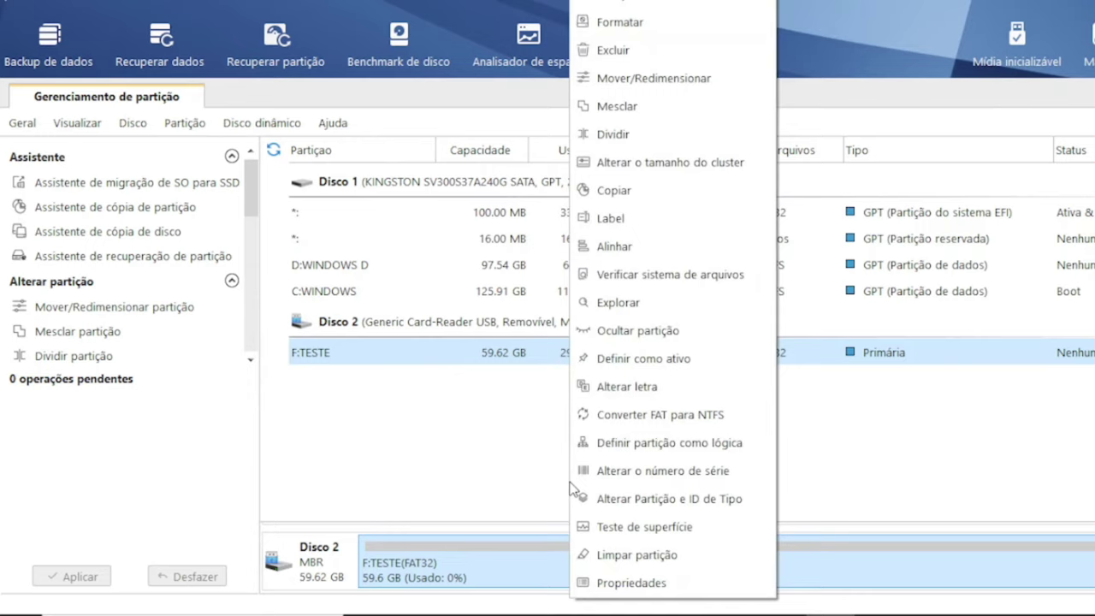
left_click(527, 458)
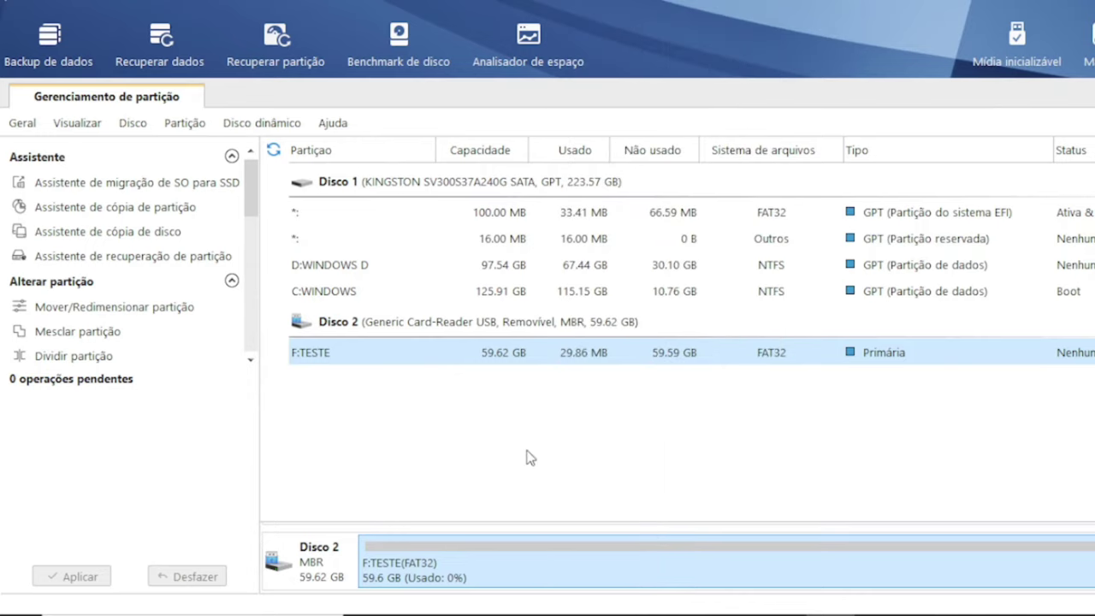
right_click(527, 458)
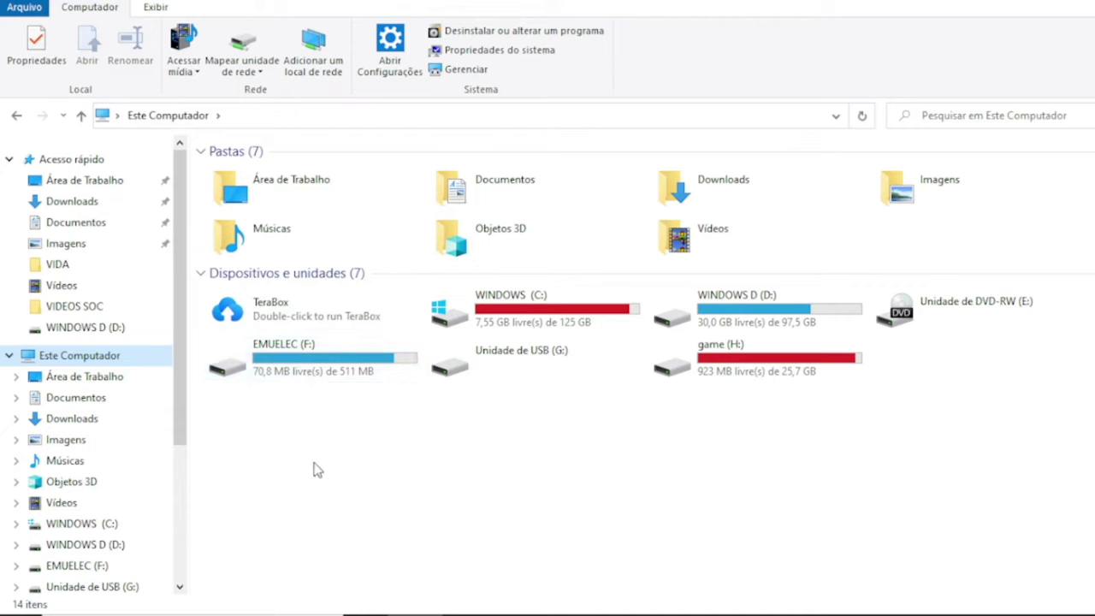
Step: Open the EMUELEC (F:) drive in File Explorer to view its files
double_click(359, 377)
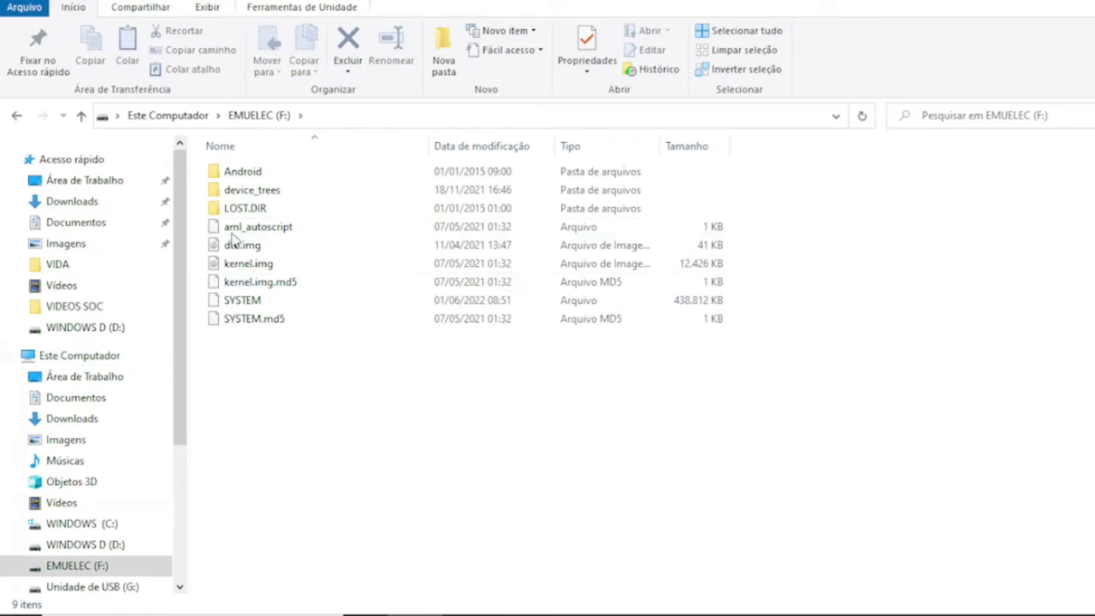
Step: Browse the roms folder on the game (H:) drive and return to the overview of drives
left_click(16, 115)
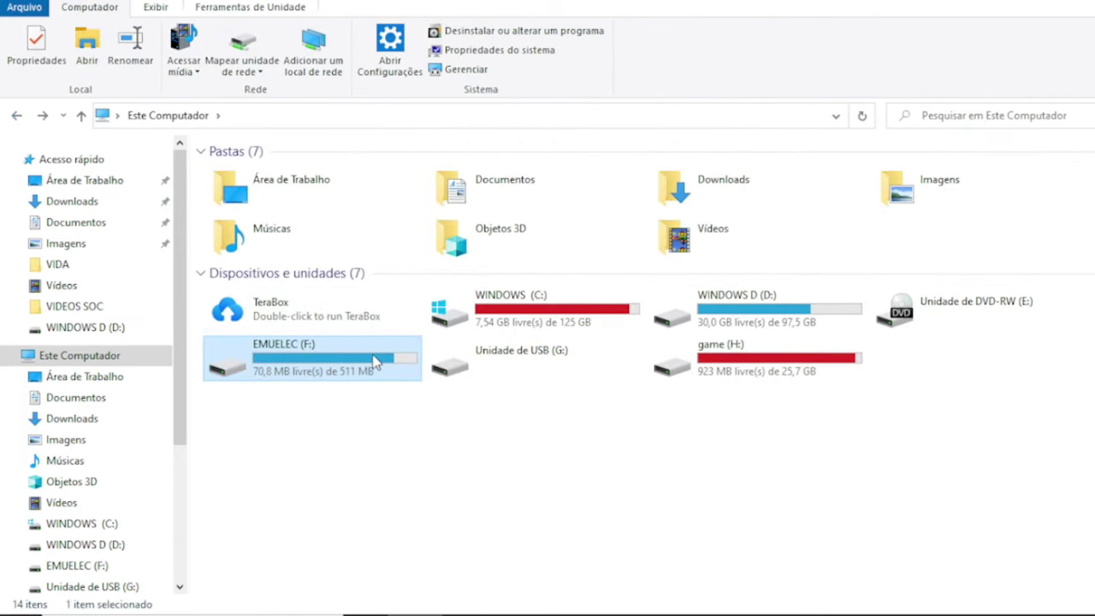
double_click(774, 361)
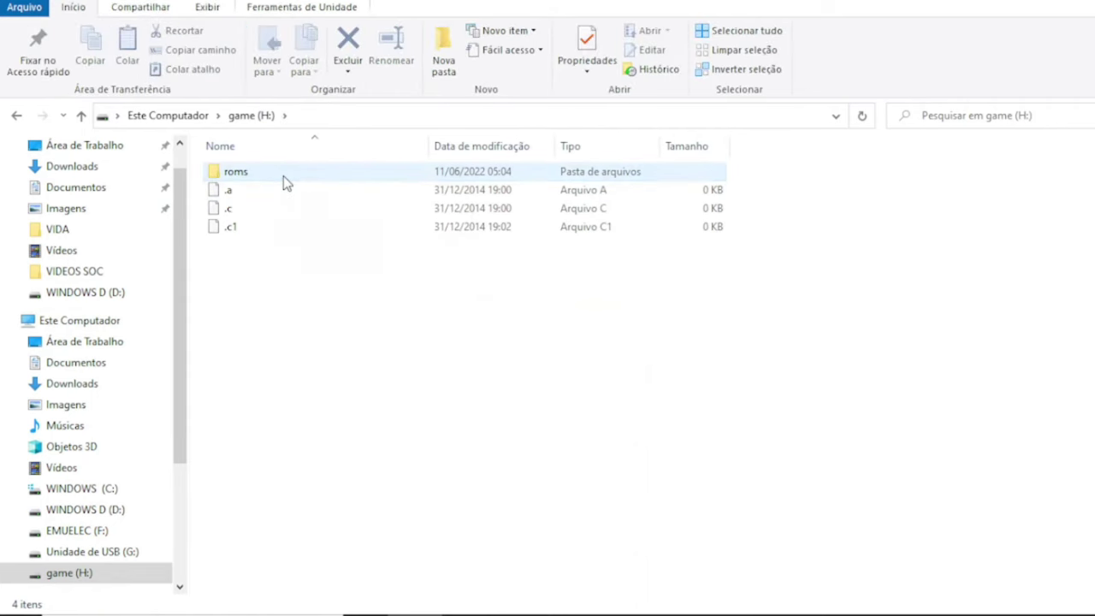
double_click(284, 176)
scroll(306, 256, "down", 2)
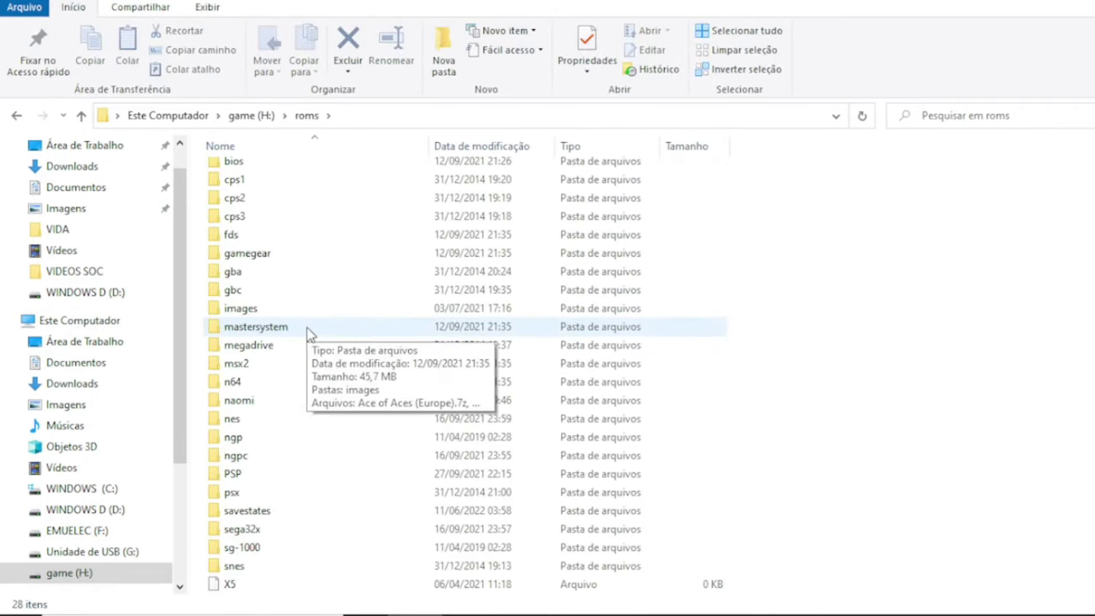
scroll(308, 332, "up", 2)
left_click(17, 115)
left_click(17, 115)
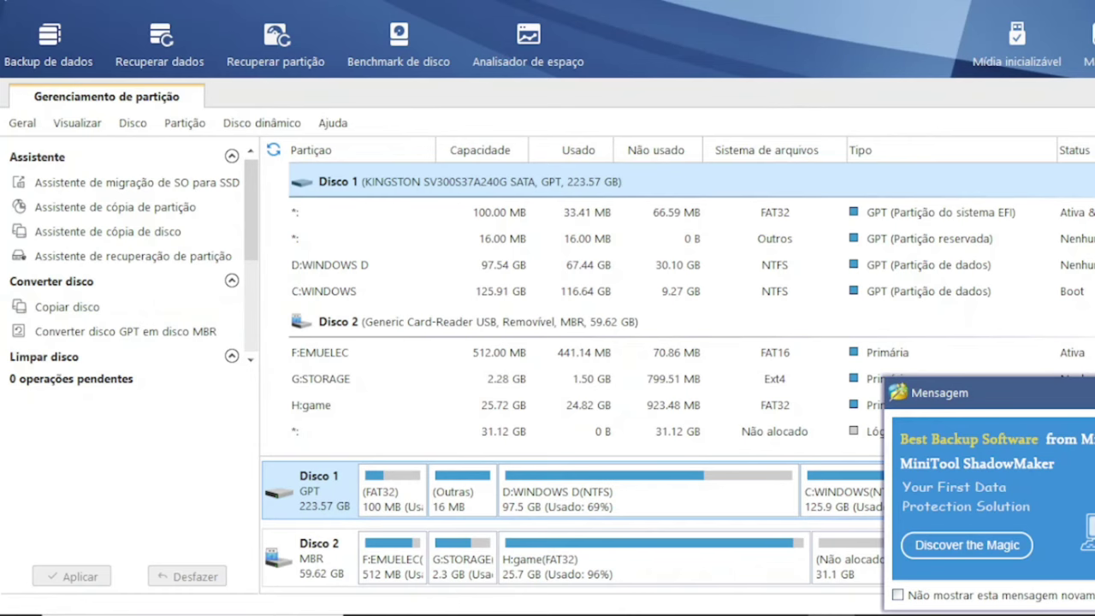
Step: In MiniTool Partition Wizard, close the ShadowMaker advertisement and select the H:game partition on Disk 2
left_click_drag(959, 393, 826, 383)
left_click(1042, 381)
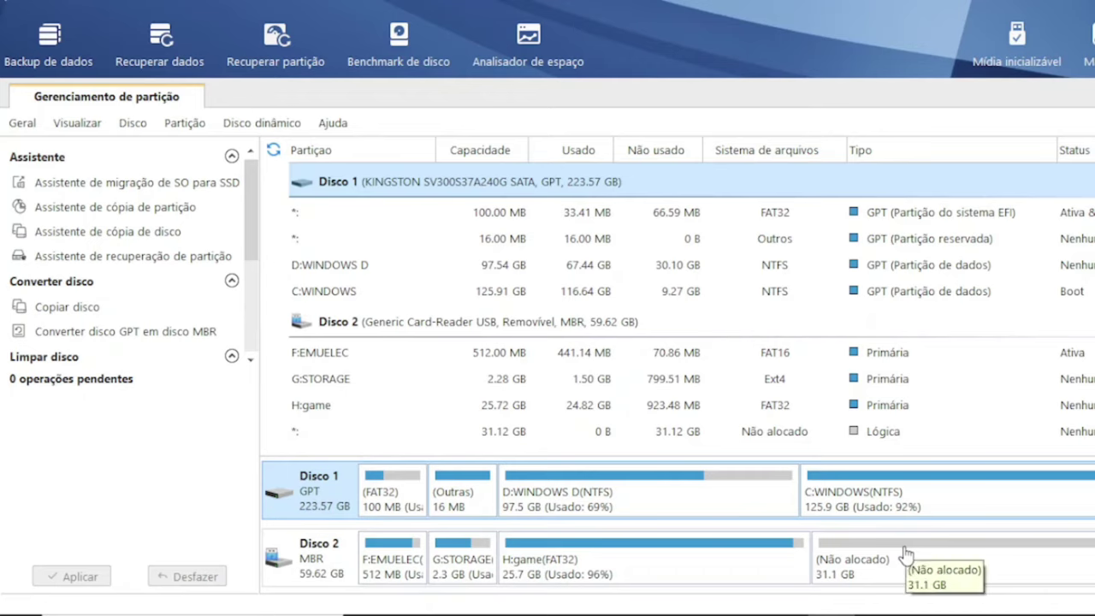
left_click(796, 560)
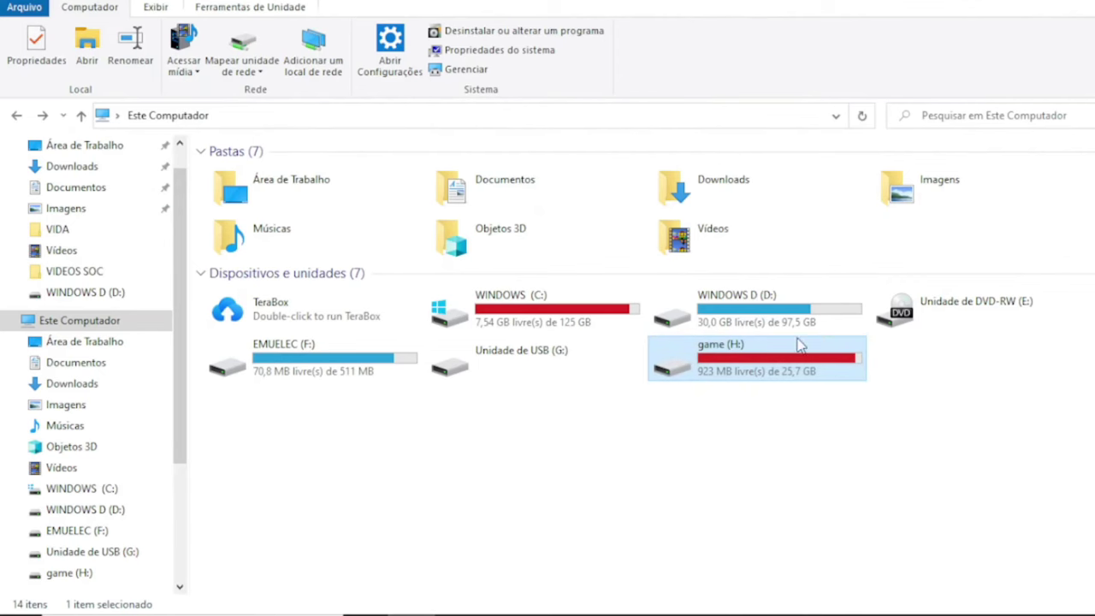
Step: Switch to File Explorer, view the roms folder on game (H:) again and leave it
double_click(730, 358)
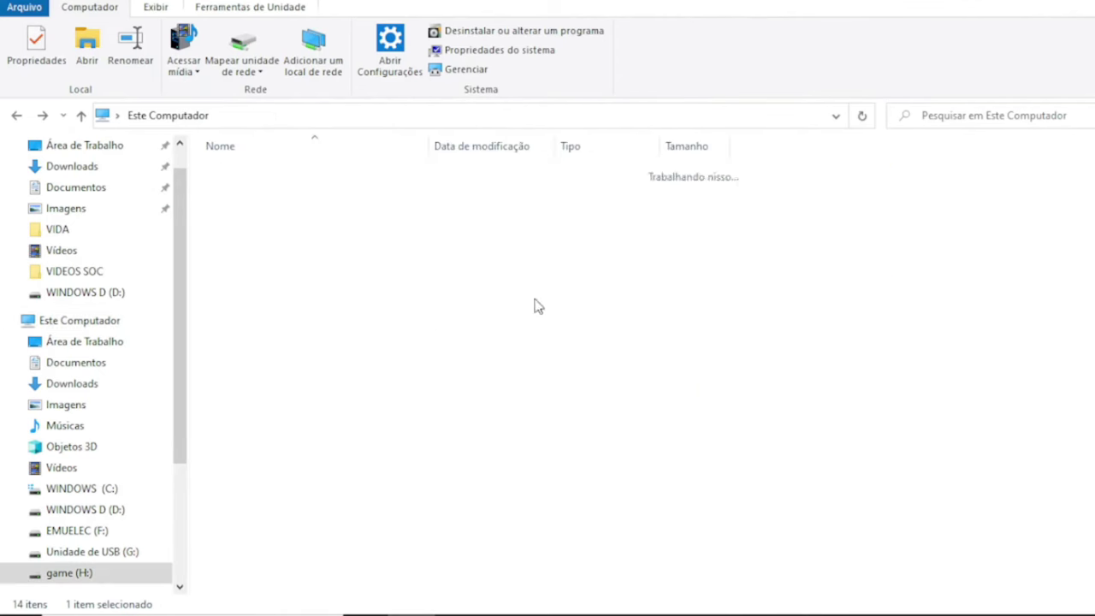
double_click(296, 171)
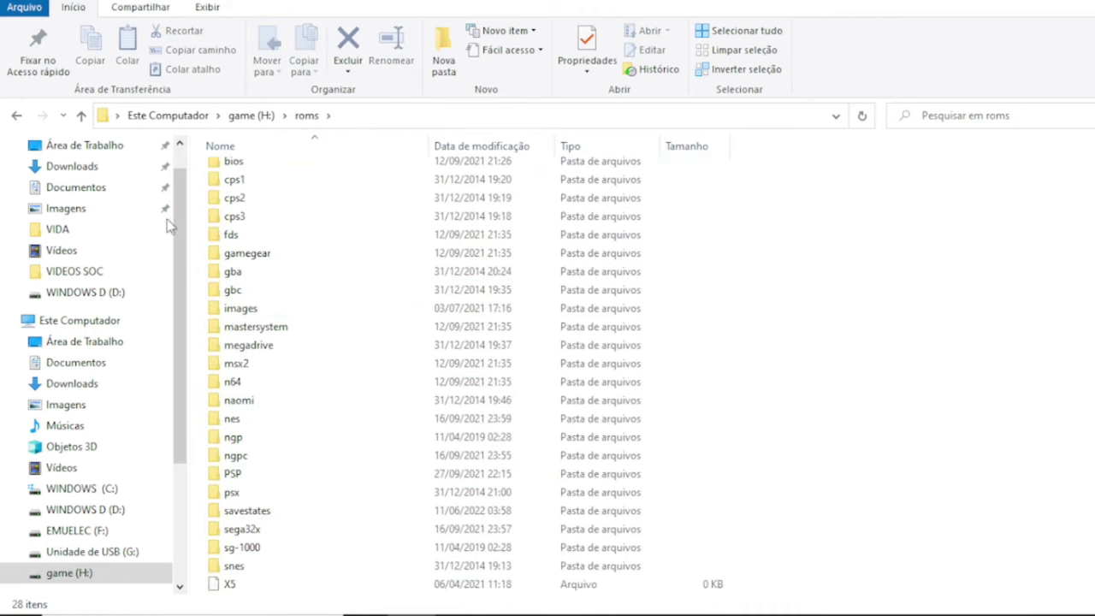
left_click(16, 114)
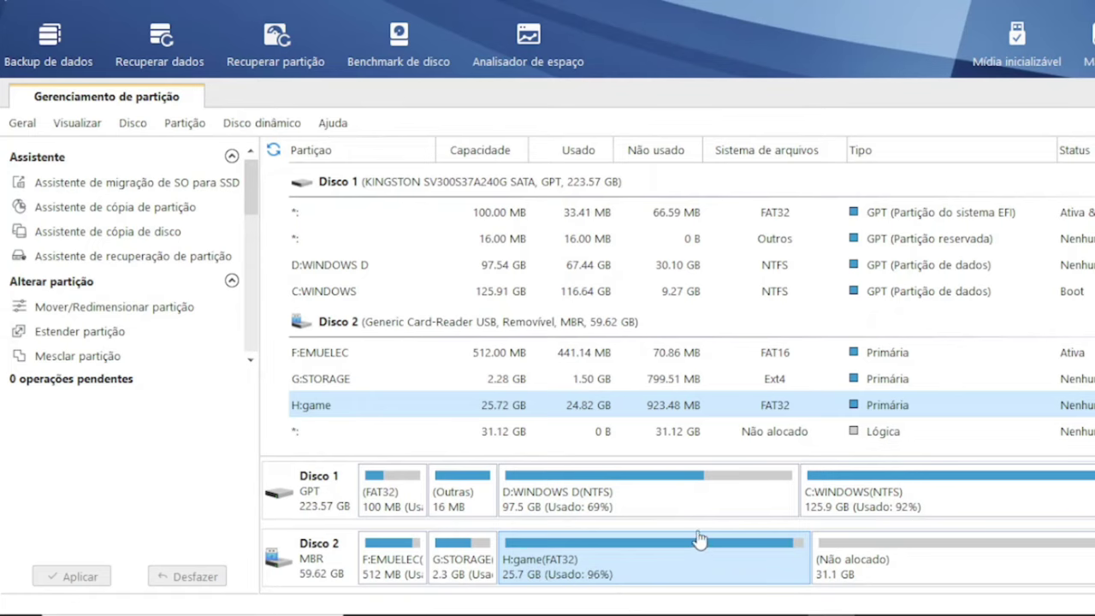
Step: In MiniTool Partition Wizard, create a 31.12 GB primary FAT32 partition with drive letter I: in Disk 2's unallocated space
right_click(589, 558)
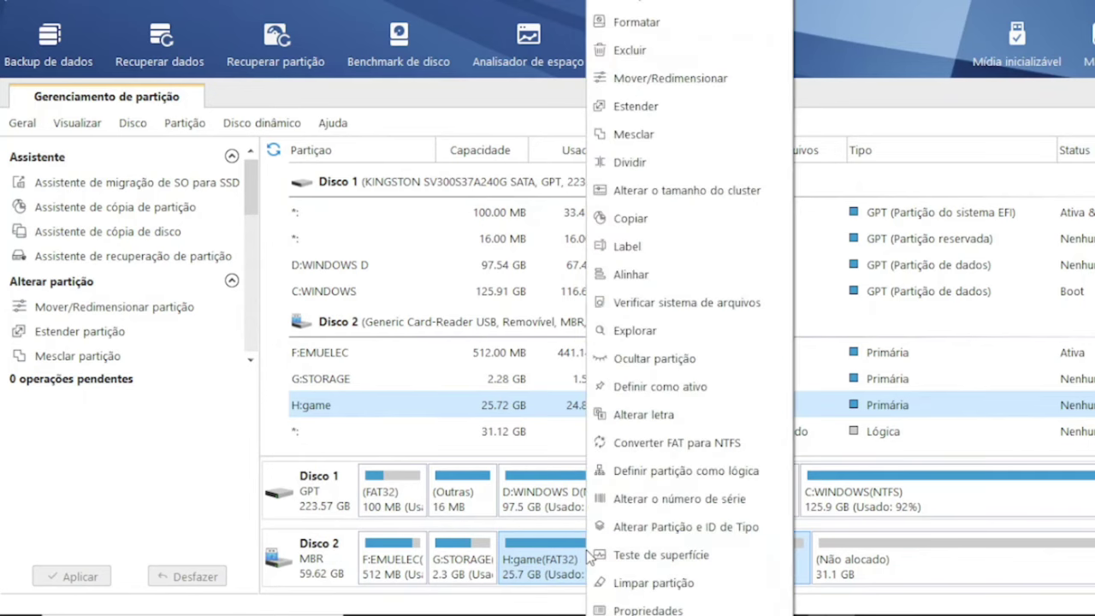
left_click(834, 565)
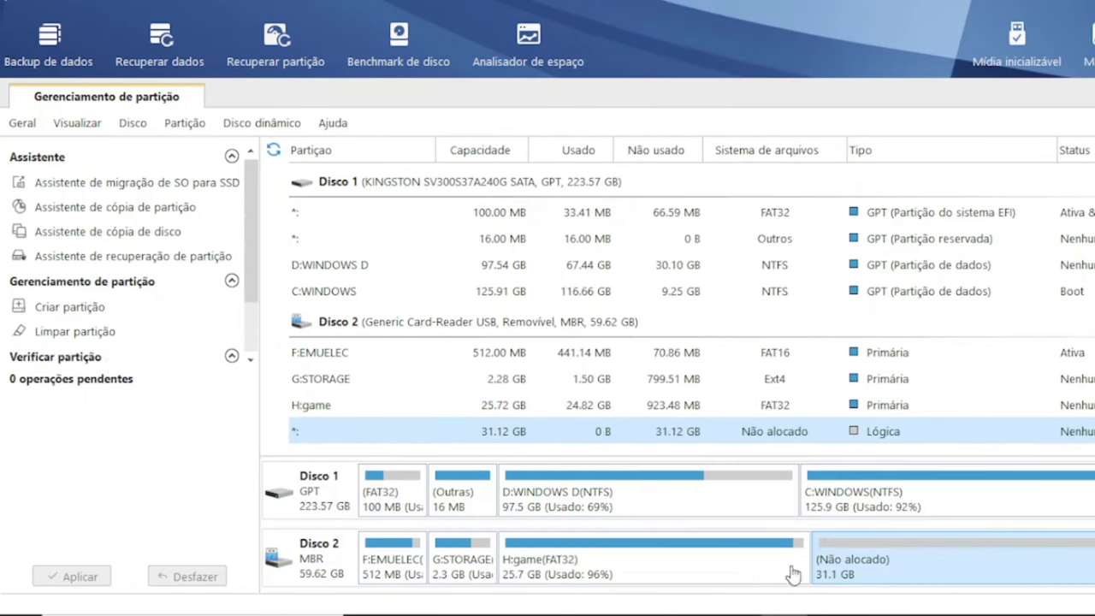
right_click(891, 566)
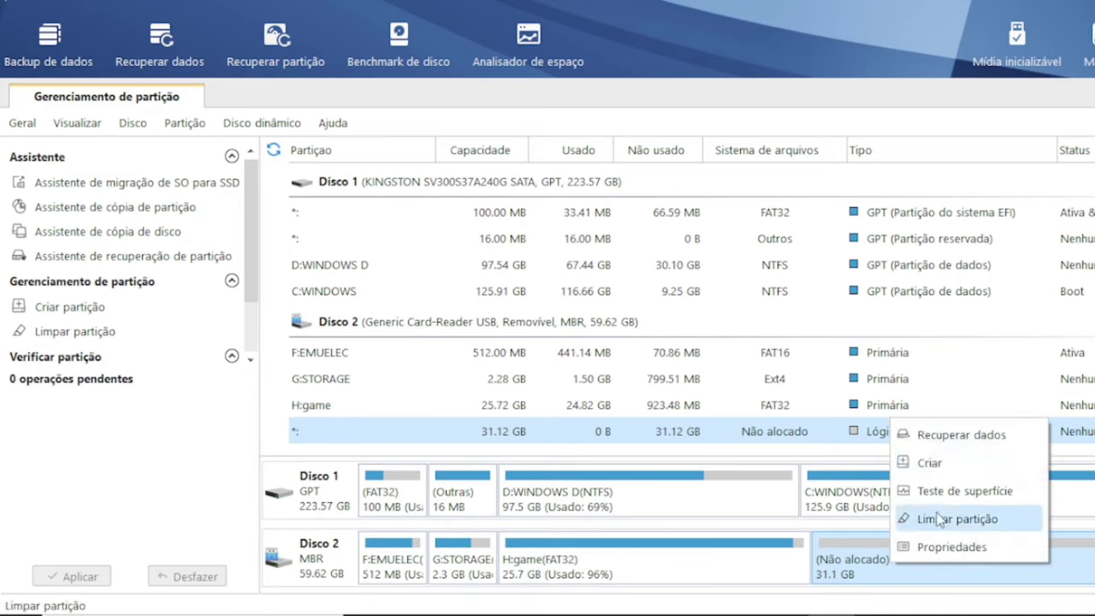
left_click(957, 460)
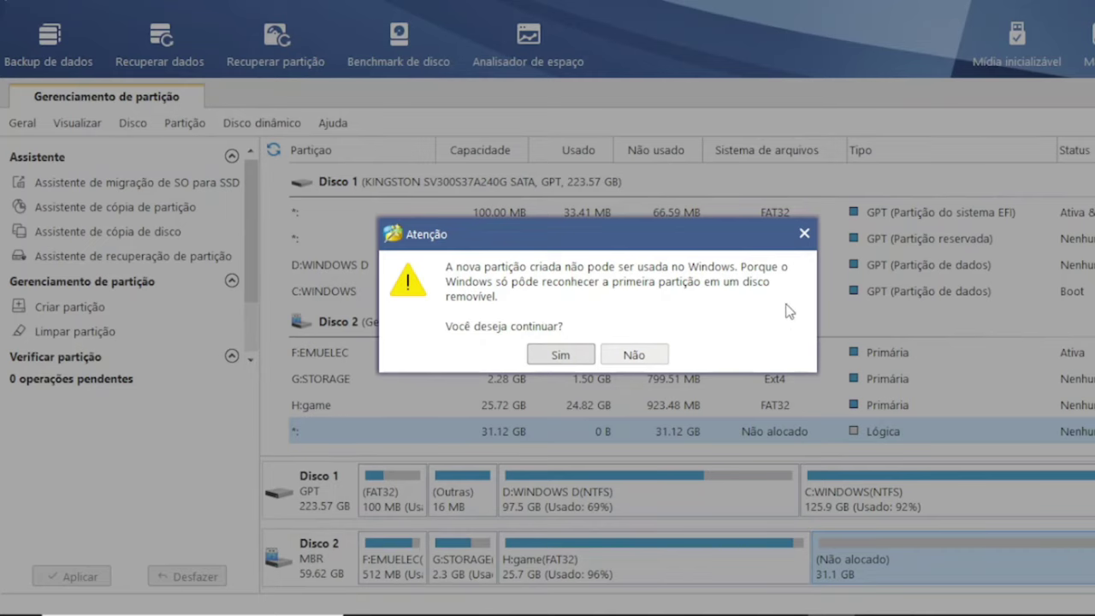
left_click(566, 358)
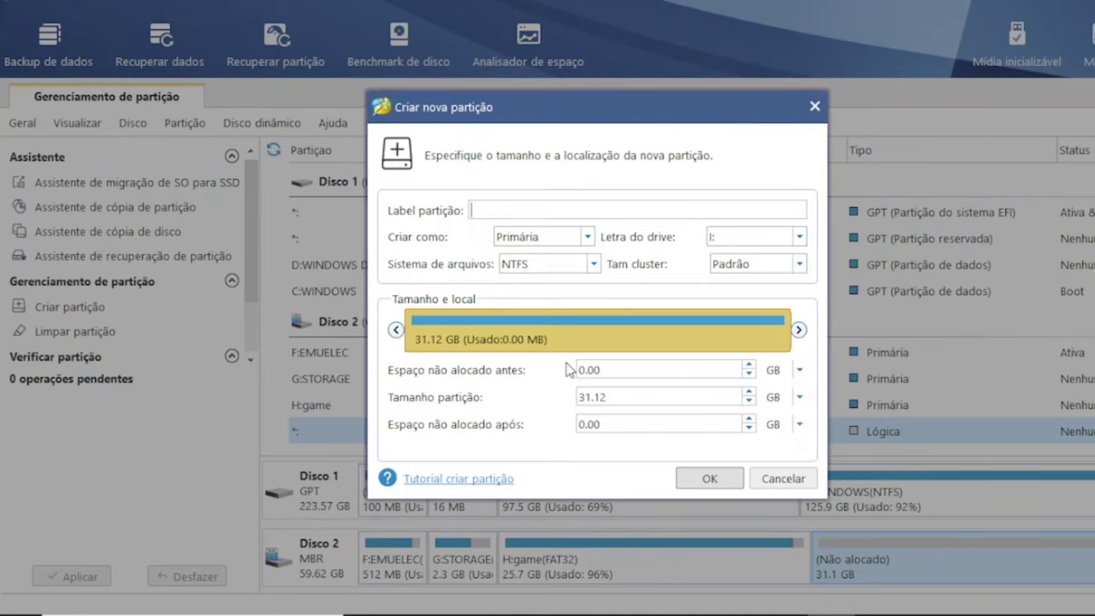
left_click(593, 266)
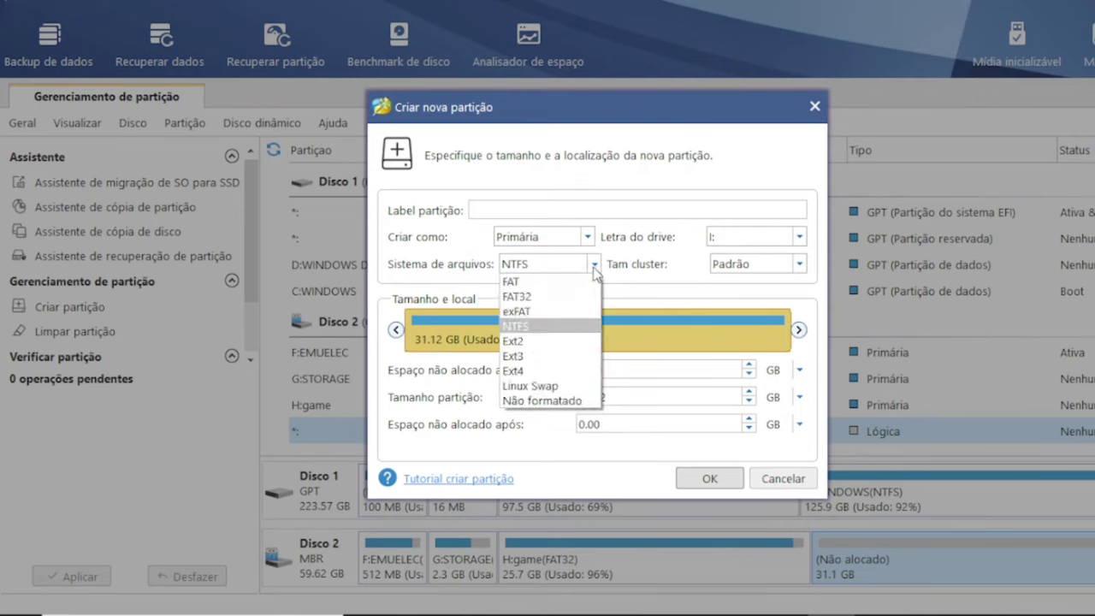
left_click(578, 297)
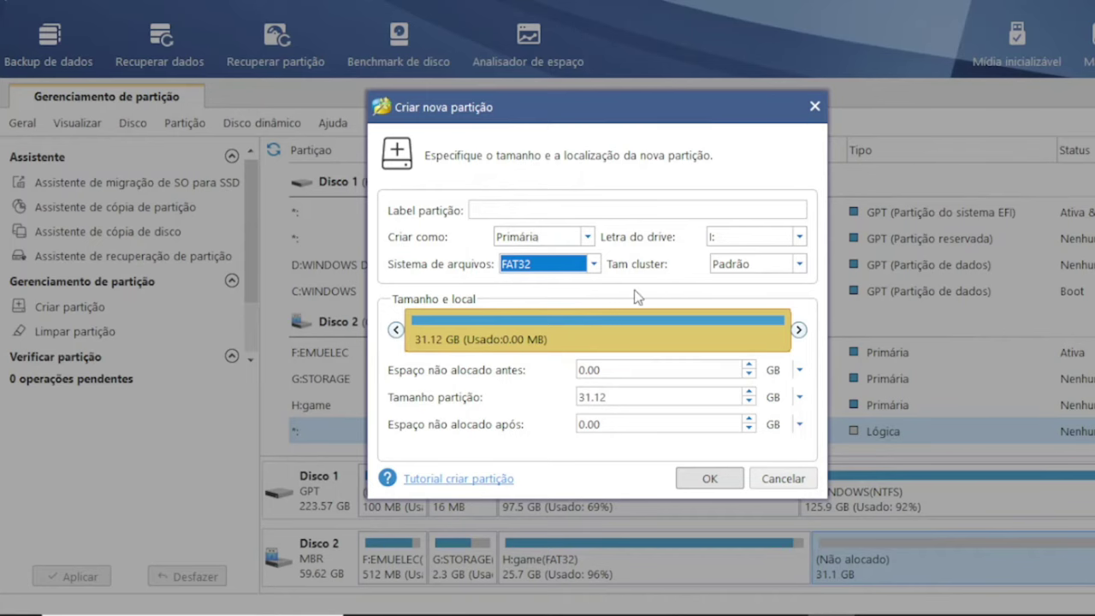
left_click(722, 483)
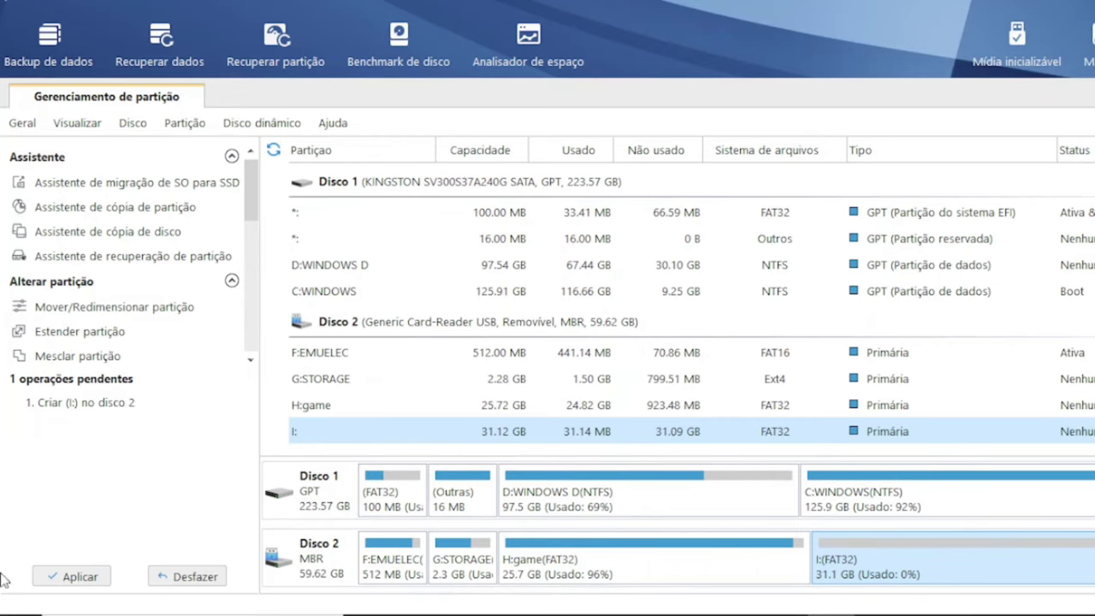
Step: Apply the pending creation of partition I: on Disk 2 and dismiss the closing message
left_click(96, 577)
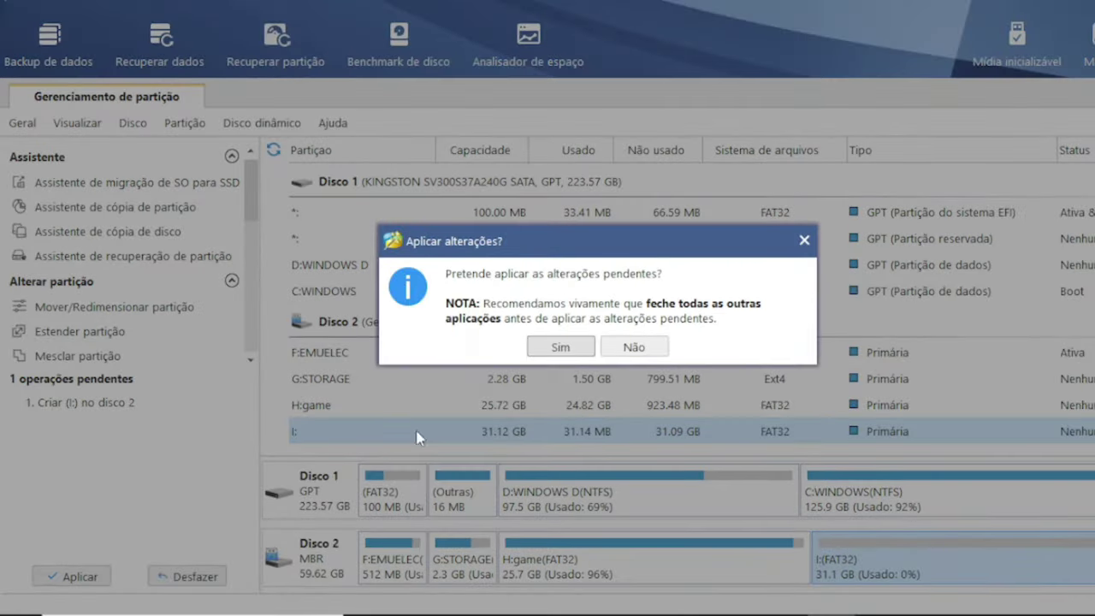
left_click(562, 345)
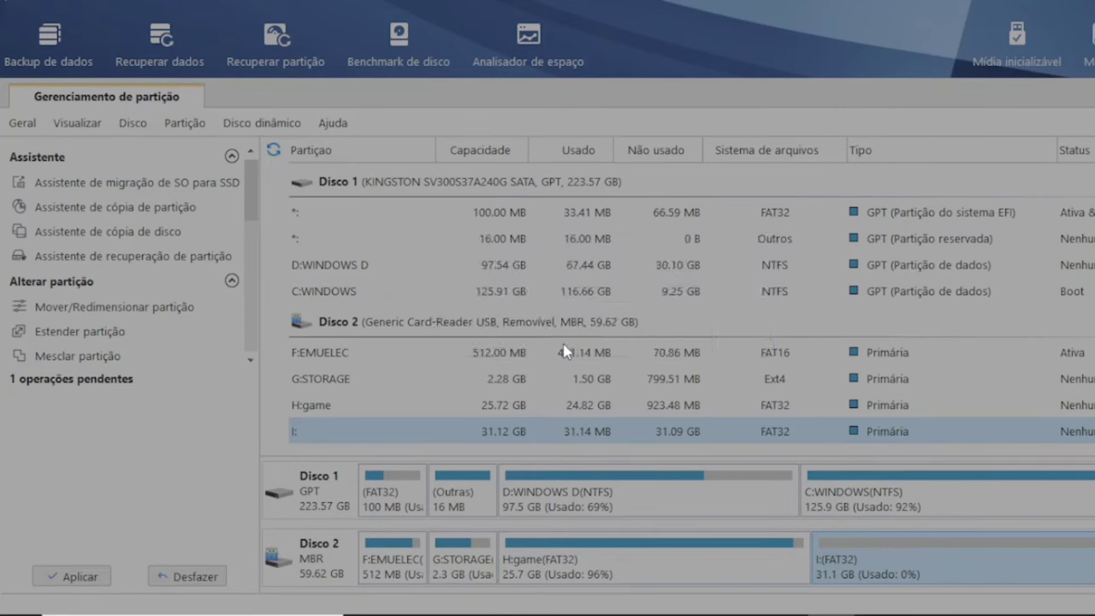
left_click(595, 335)
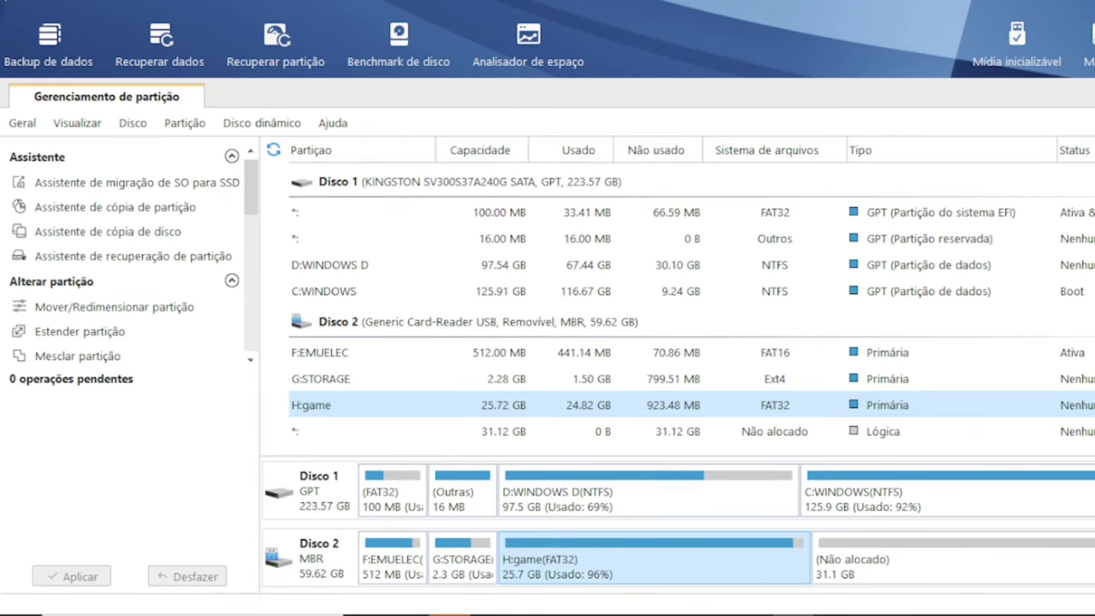
Step: Check the game (H:) drive in File Explorer and return to MiniTool Partition Wizard
left_click(411, 614)
double_click(708, 371)
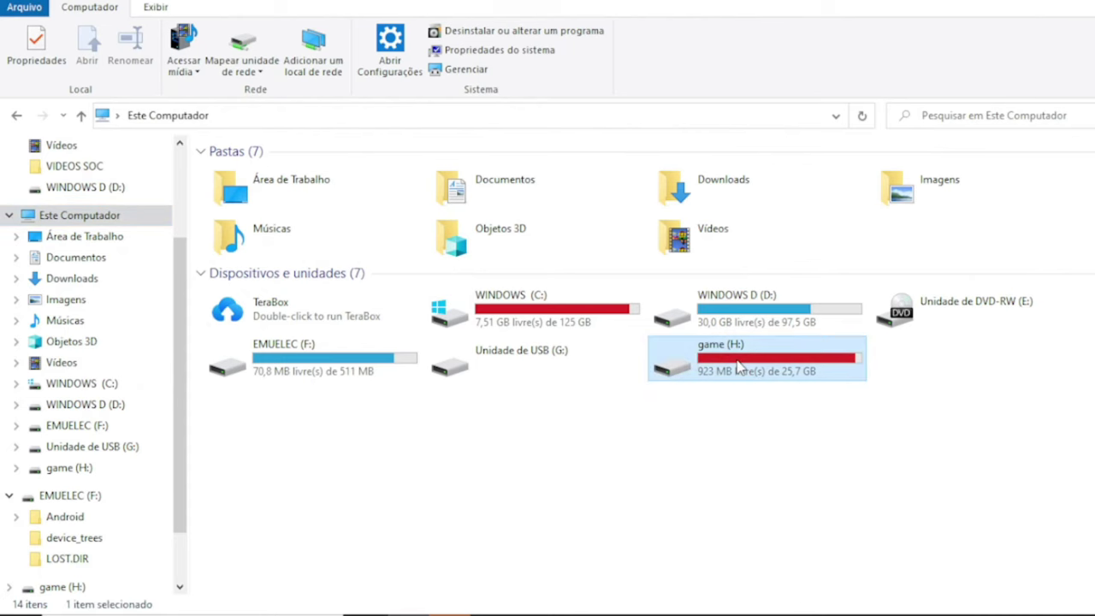
left_click(17, 115)
key("alt+Tab")
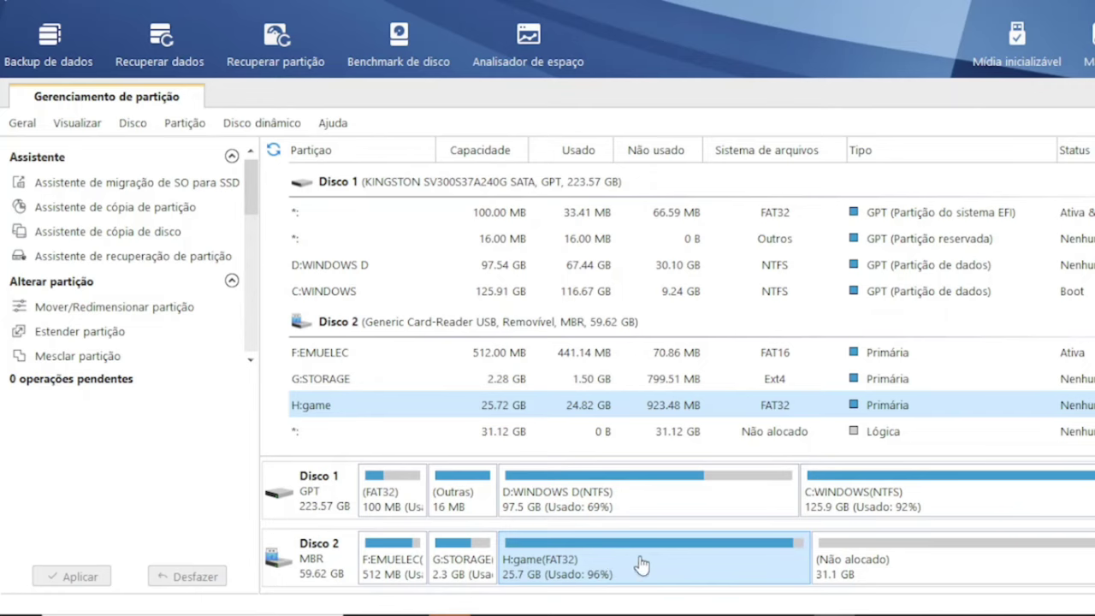
Step: Extend the H:game partition by taking all 31.12 GB of Disk 2's unallocated space
right_click(590, 574)
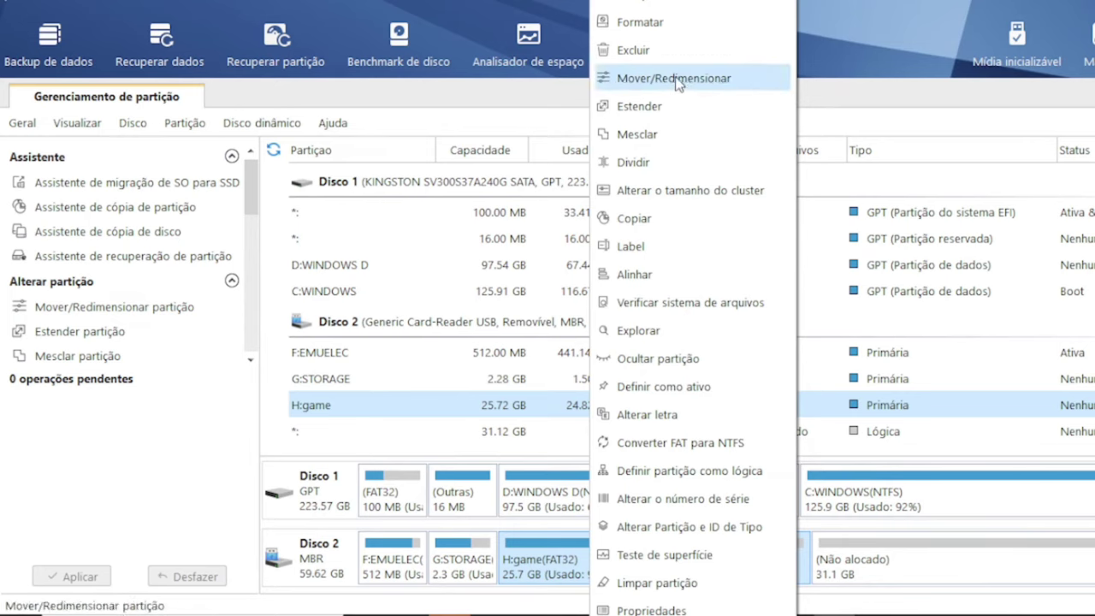
left_click(691, 109)
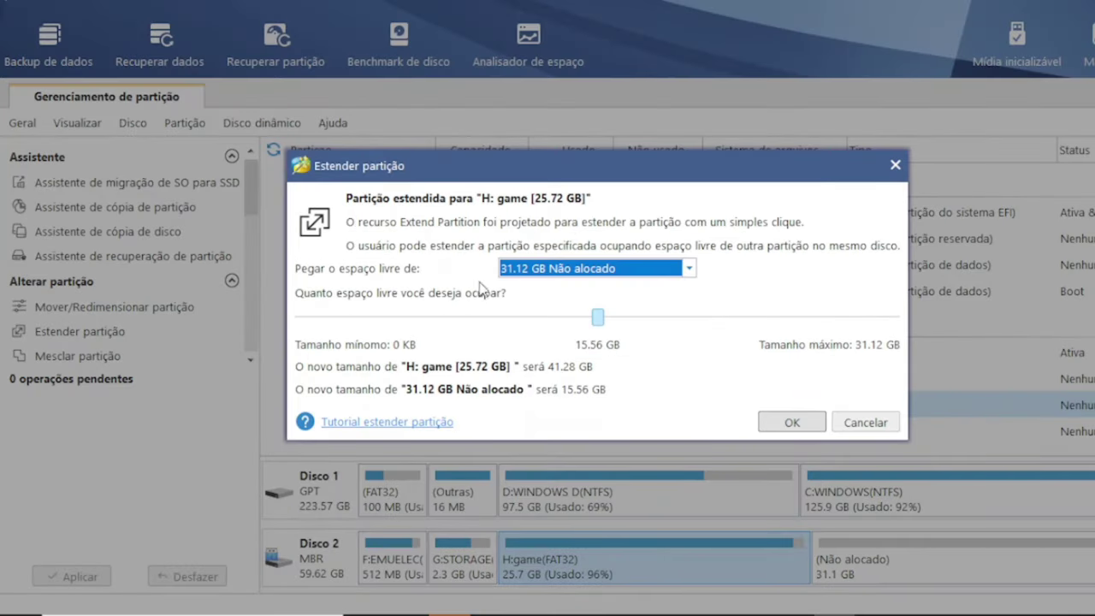
left_click(599, 318)
left_click_drag(602, 323, 941, 331)
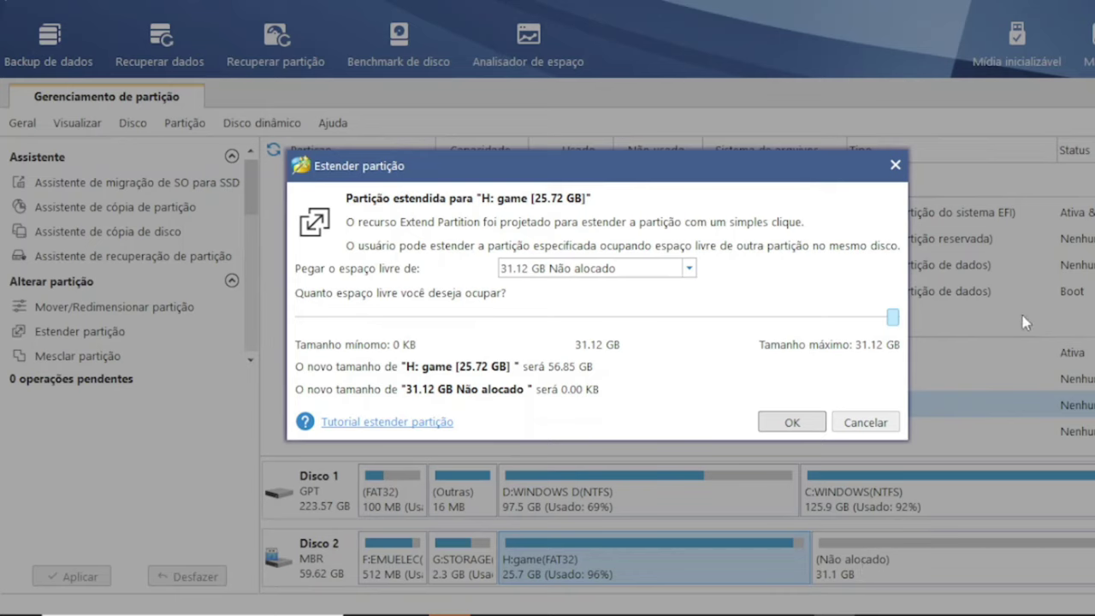
left_click(792, 423)
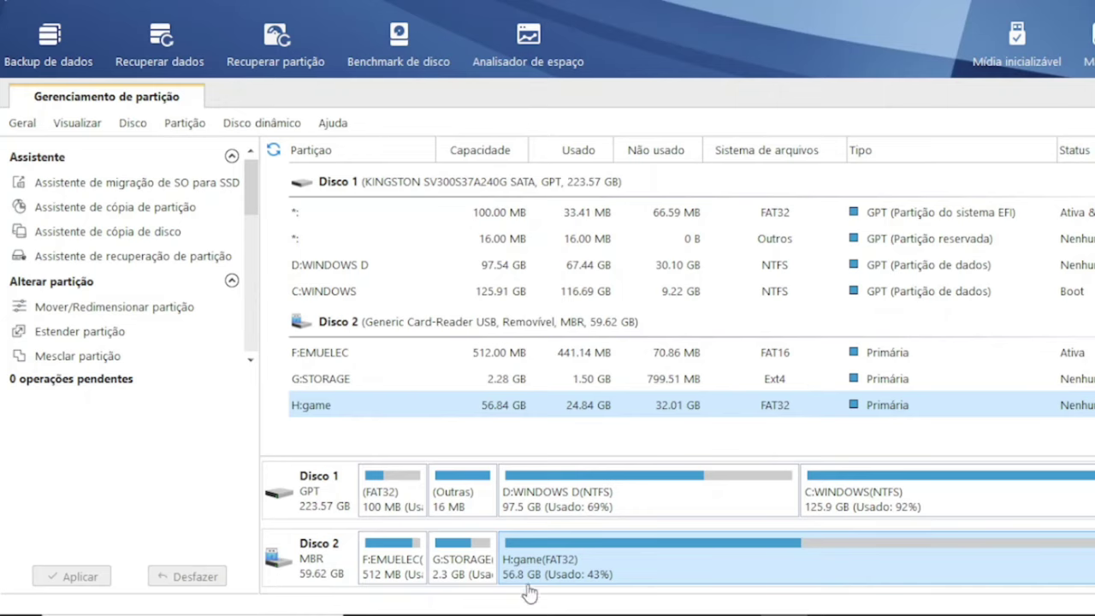
Step: Check the size of the game (H:) drive in File Explorer, then go back to MiniTool Partition Wizard
key("alt+Tab")
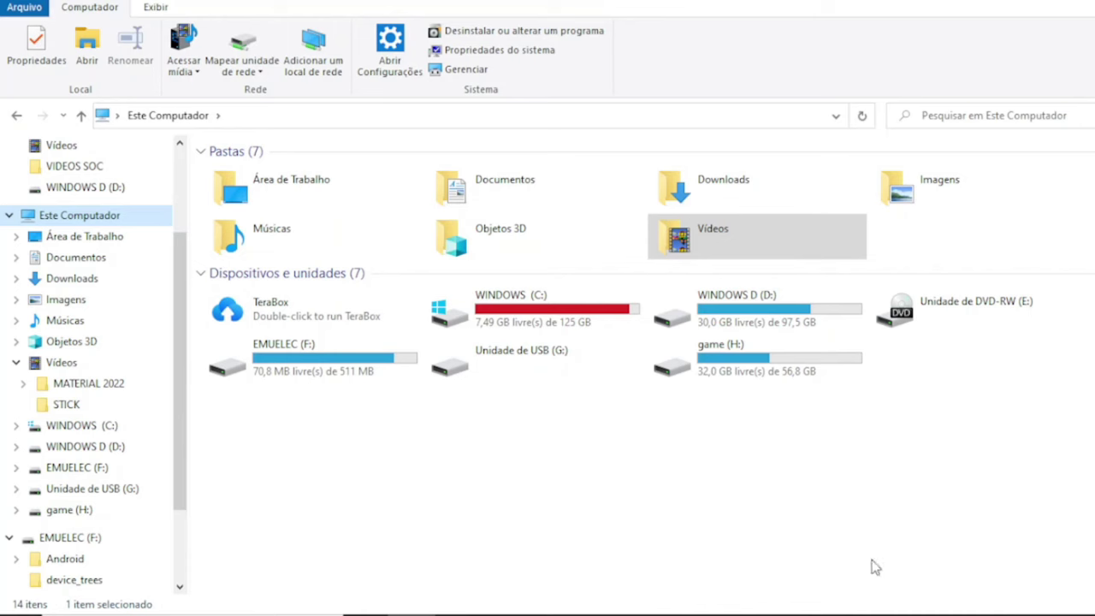
left_click(832, 615)
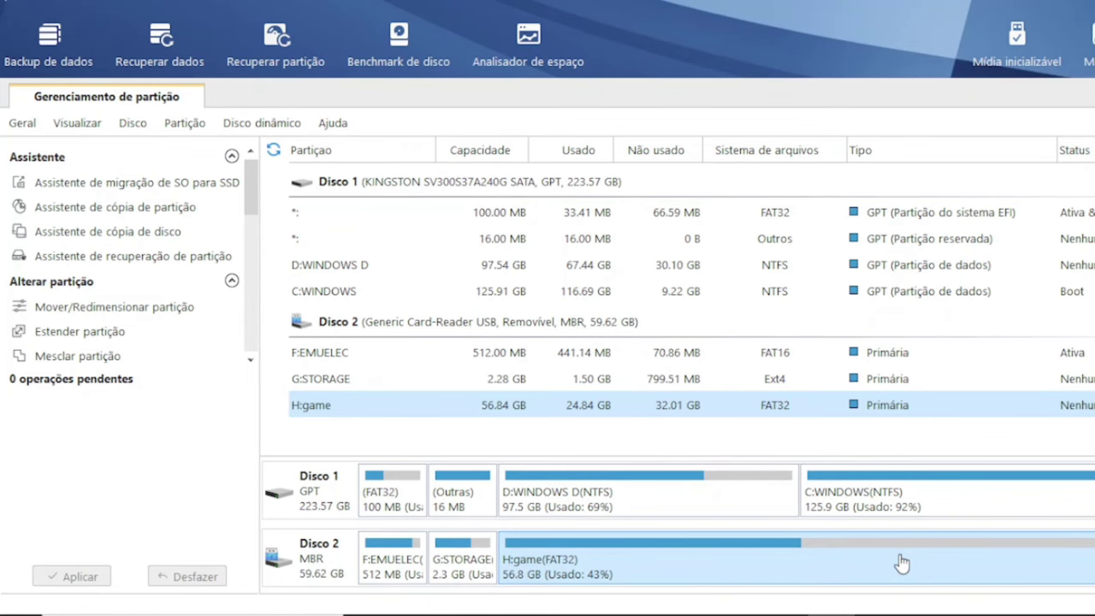
Step: Try to apply the pending extension of the H:game partition and dismiss the messages
right_click(582, 552)
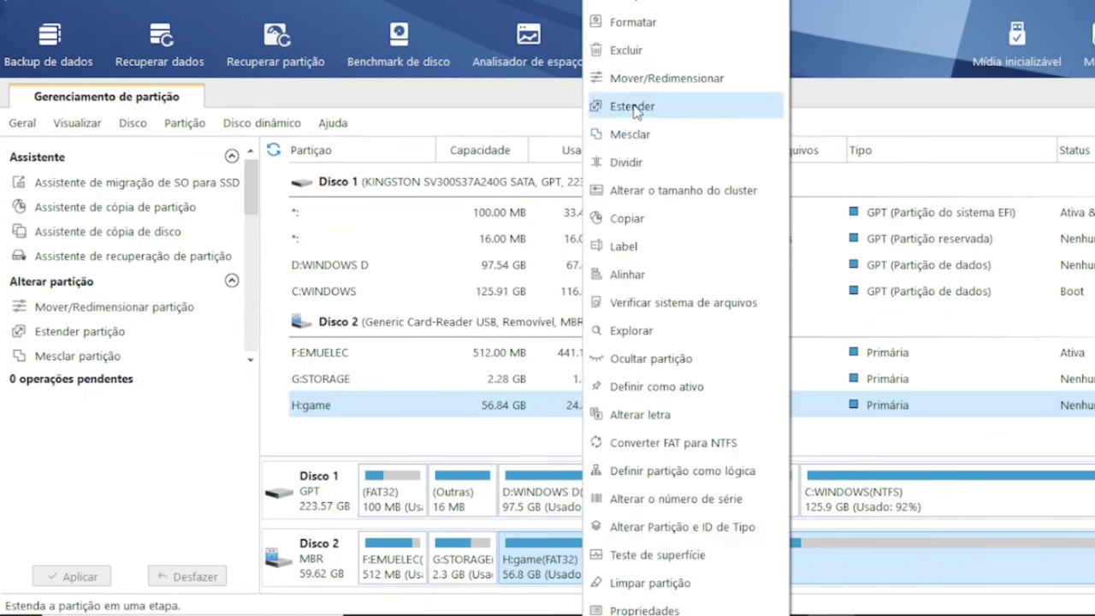
left_click(524, 574)
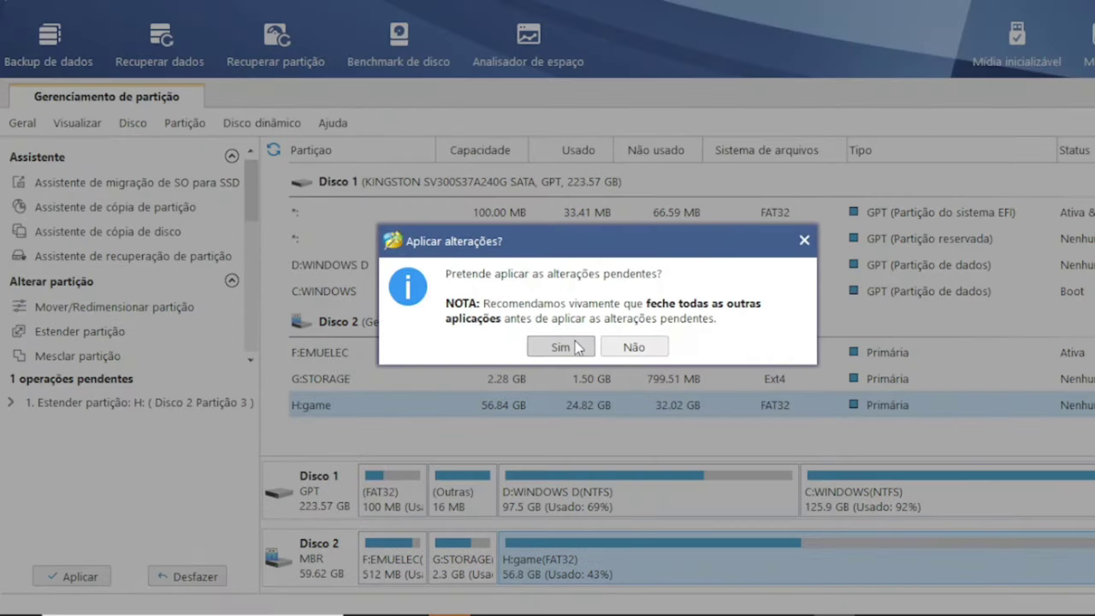
left_click(565, 349)
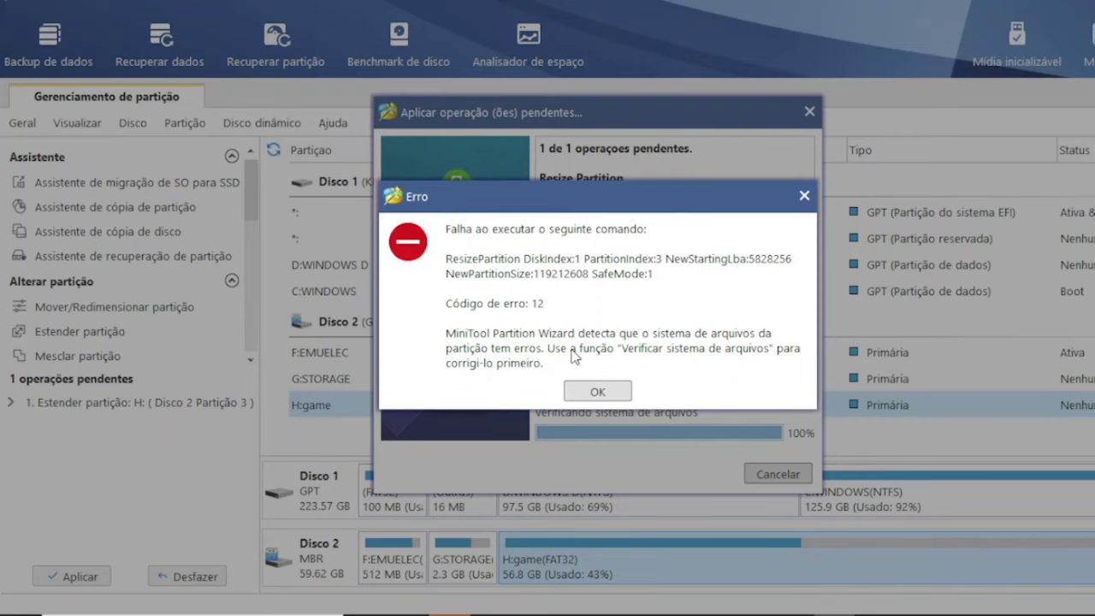
left_click(604, 392)
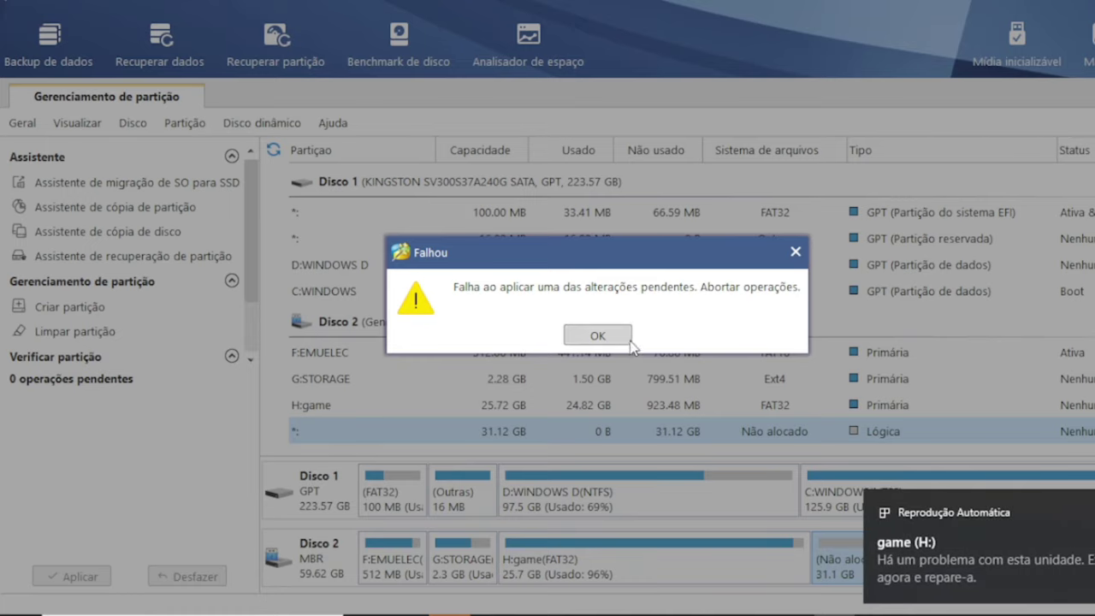
left_click(629, 342)
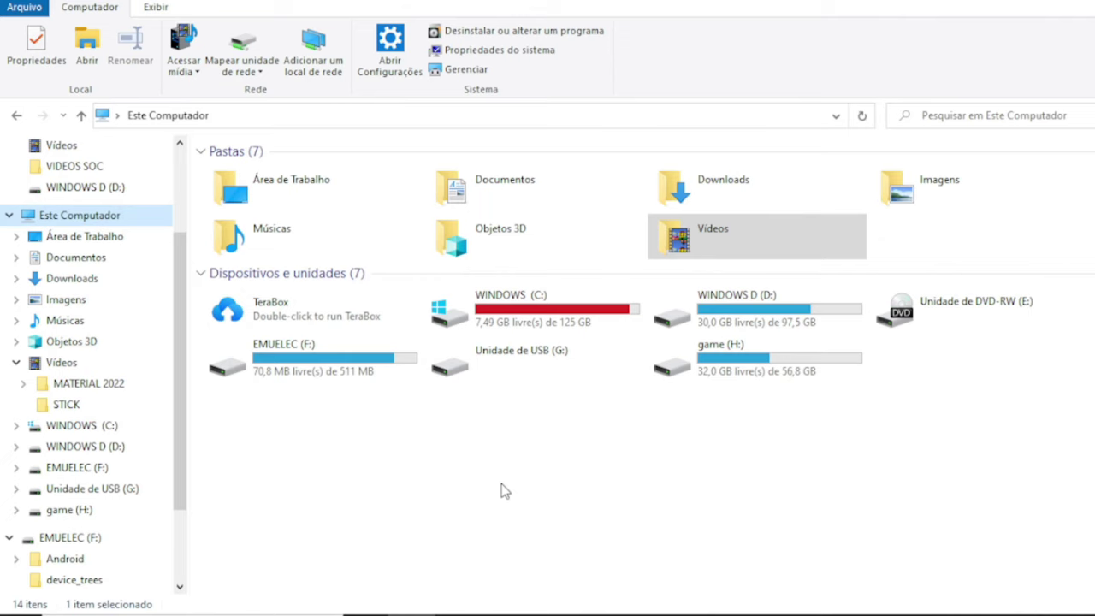
left_click(299, 364)
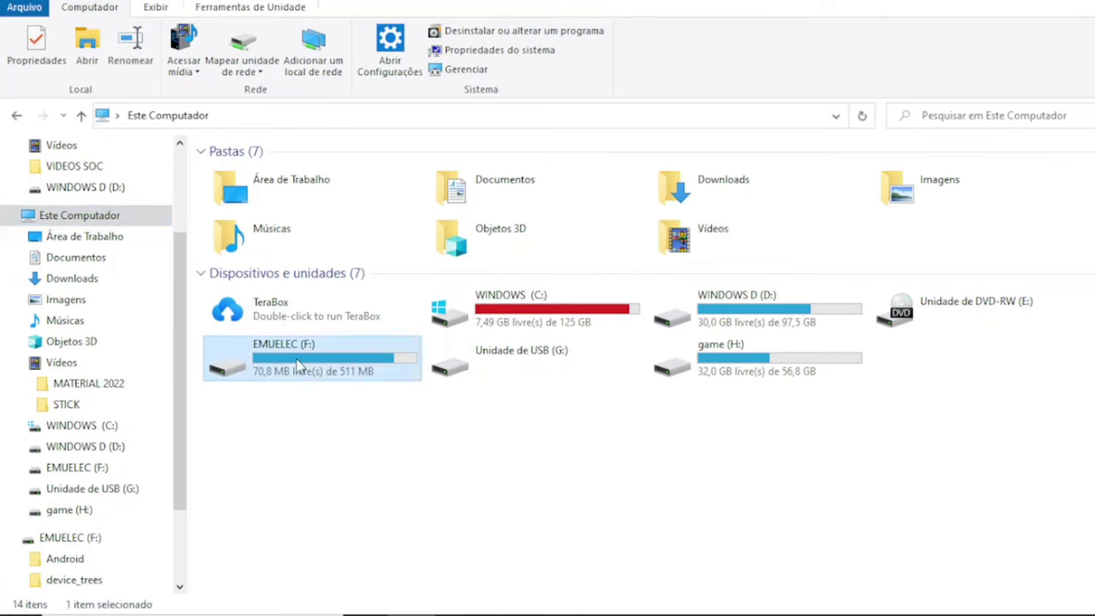
right_click(298, 363)
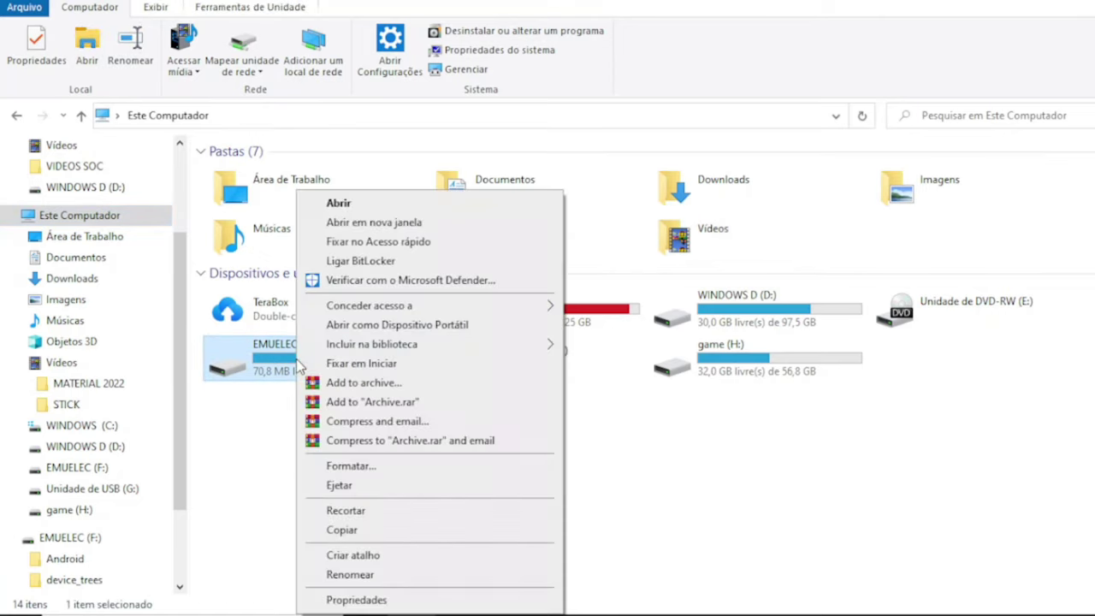
left_click(404, 602)
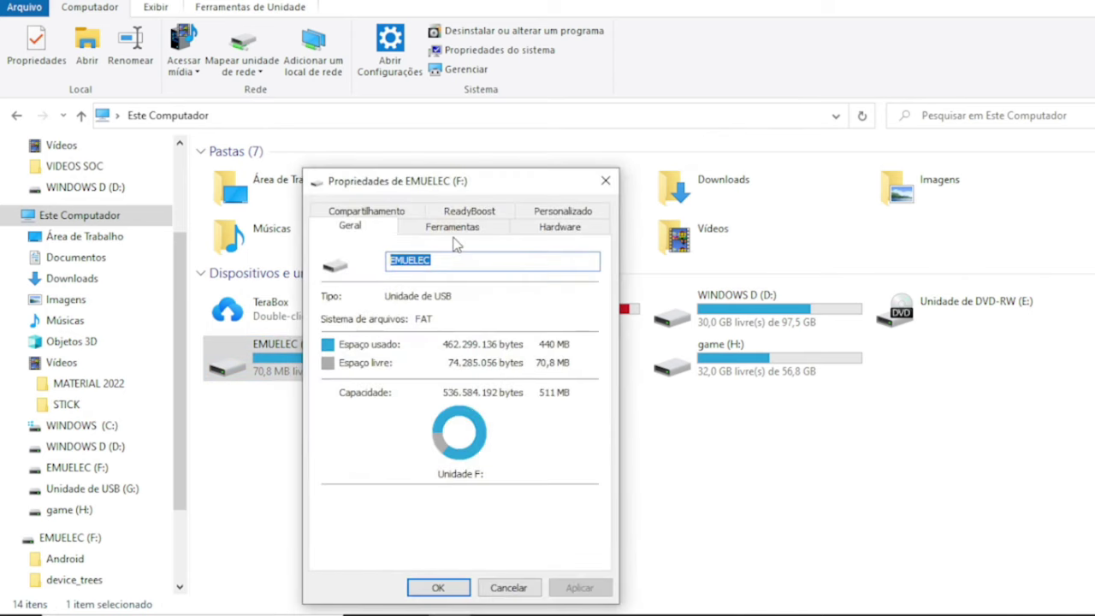
left_click(455, 238)
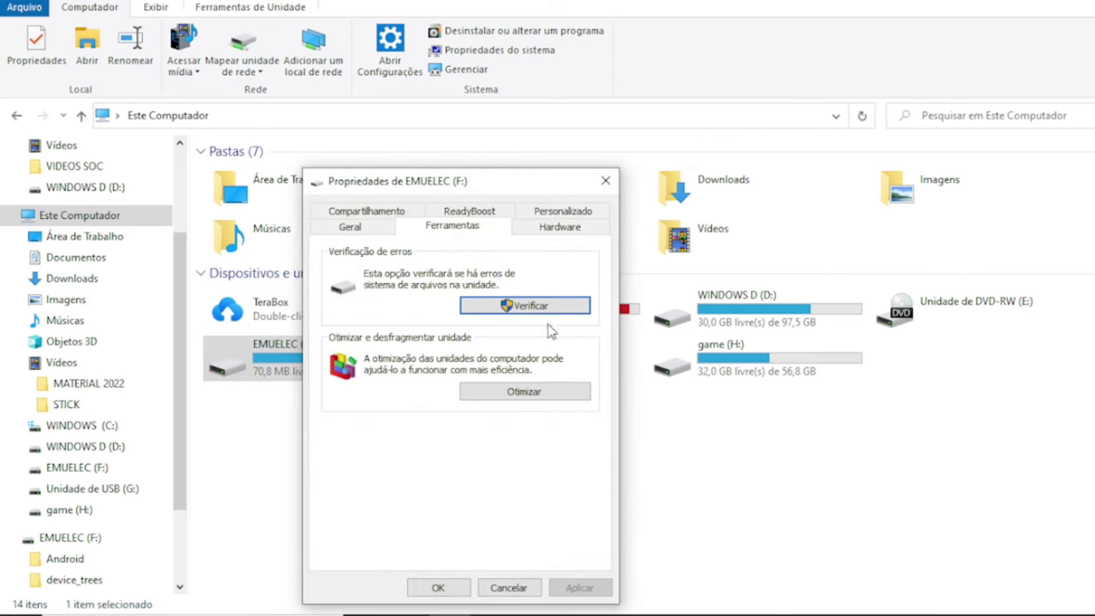
left_click(506, 588)
Step: Run error checking with the scan and repair option on the EMUELEC (F:) drive, then close its properties
right_click(301, 345)
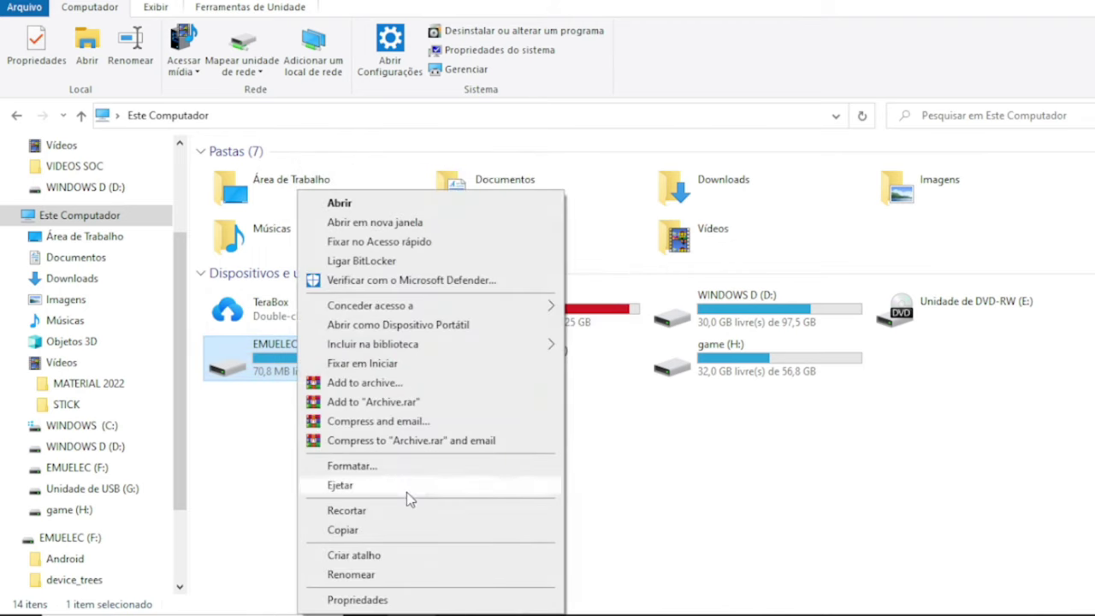
left_click(409, 600)
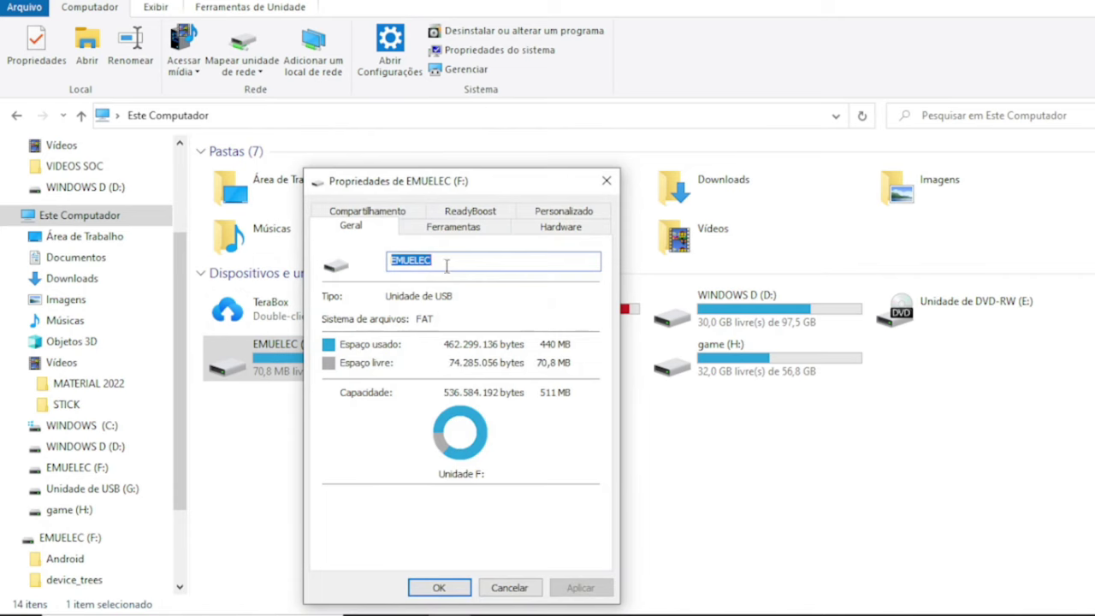
left_click(454, 233)
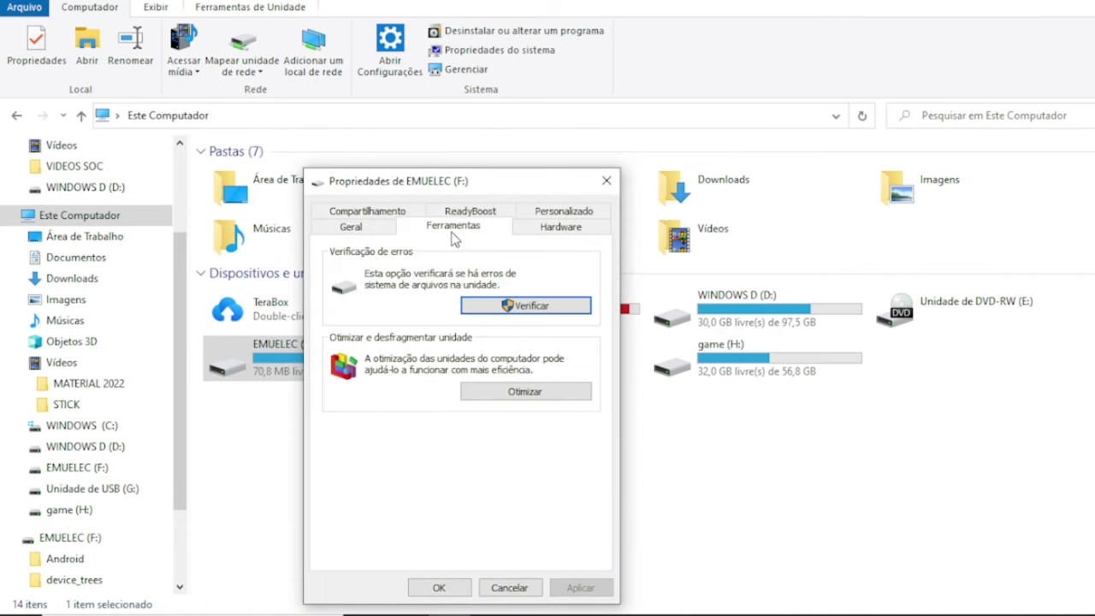
left_click(518, 306)
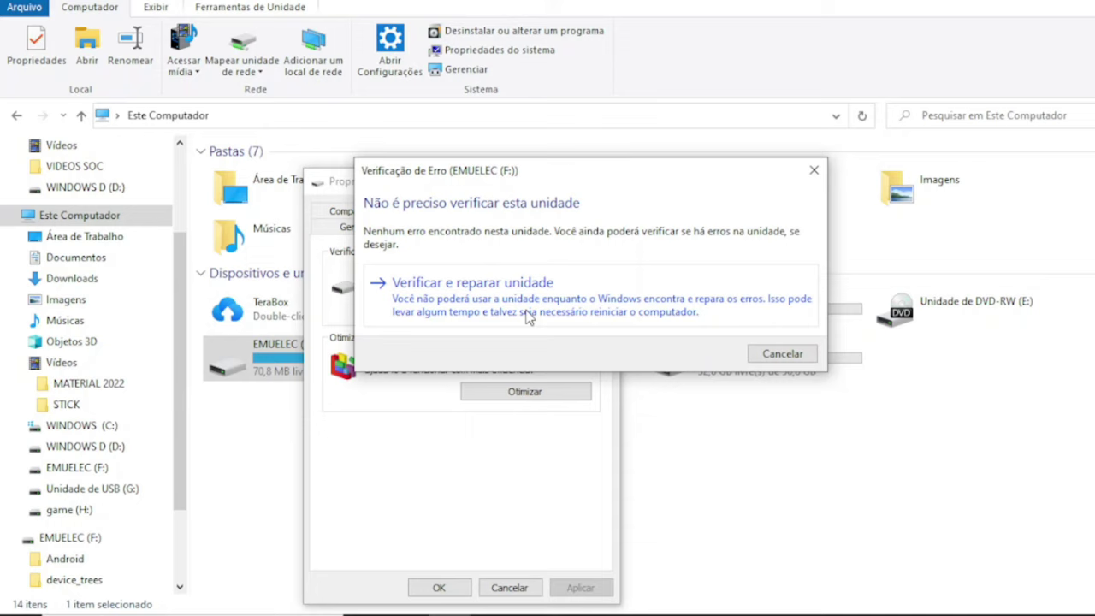
left_click(576, 291)
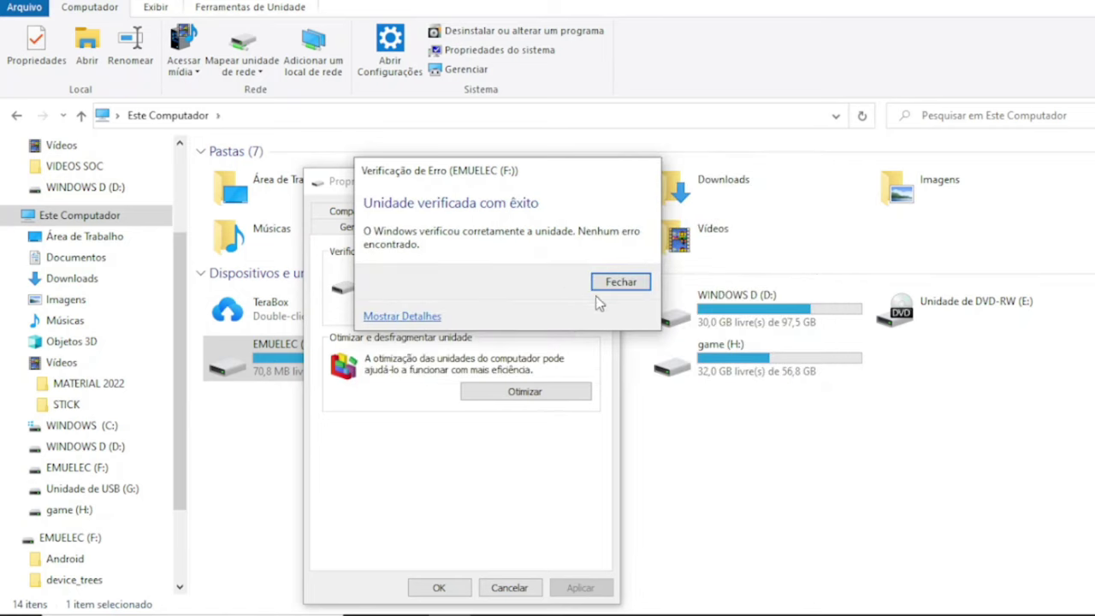
left_click(623, 289)
left_click(482, 592)
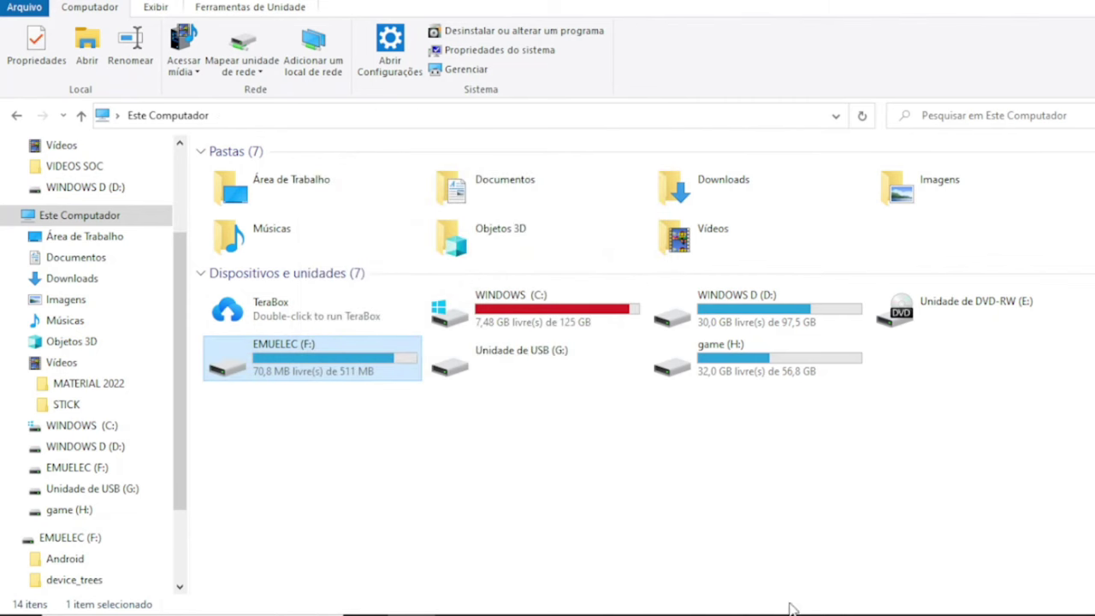
Step: Review Disk 2's partitions in MiniTool Partition Wizard, then return to File Explorer and view the roms folder on the game (H:) drive
left_click(941, 556)
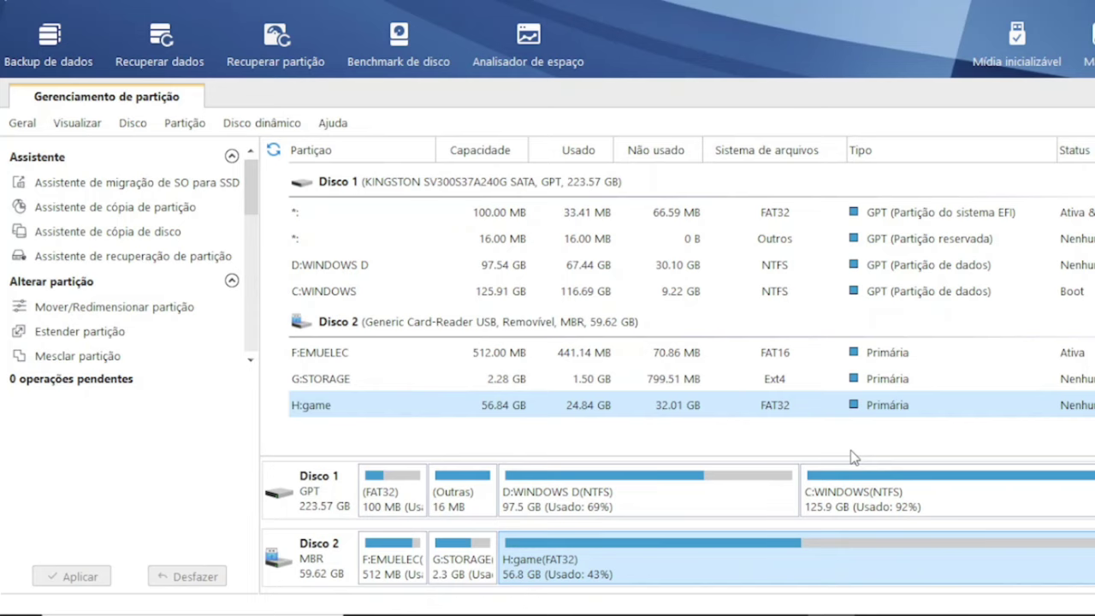
left_click(410, 614)
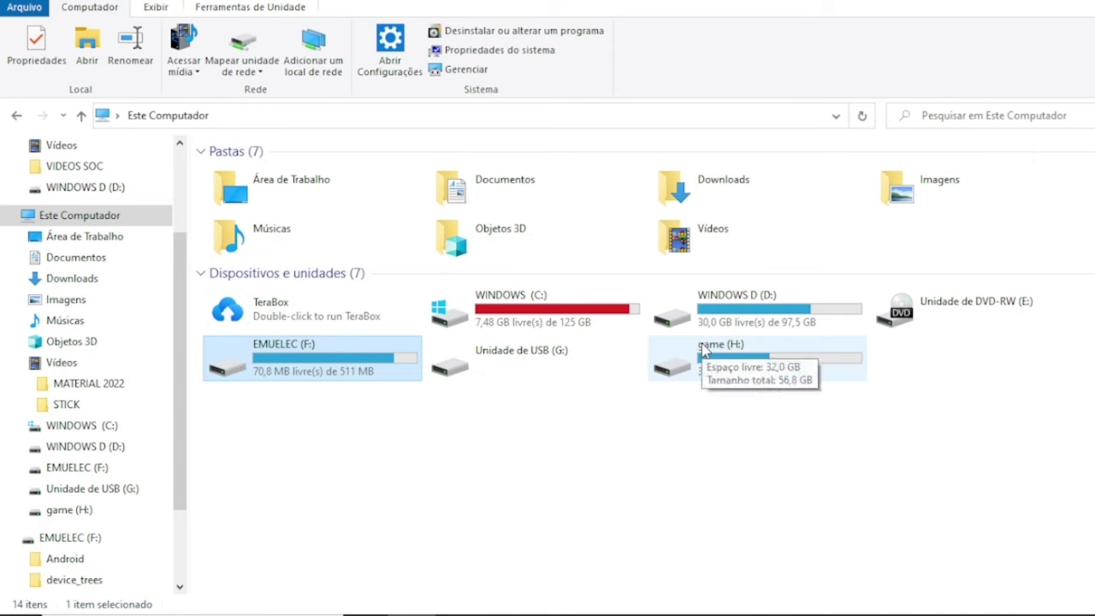
double_click(787, 360)
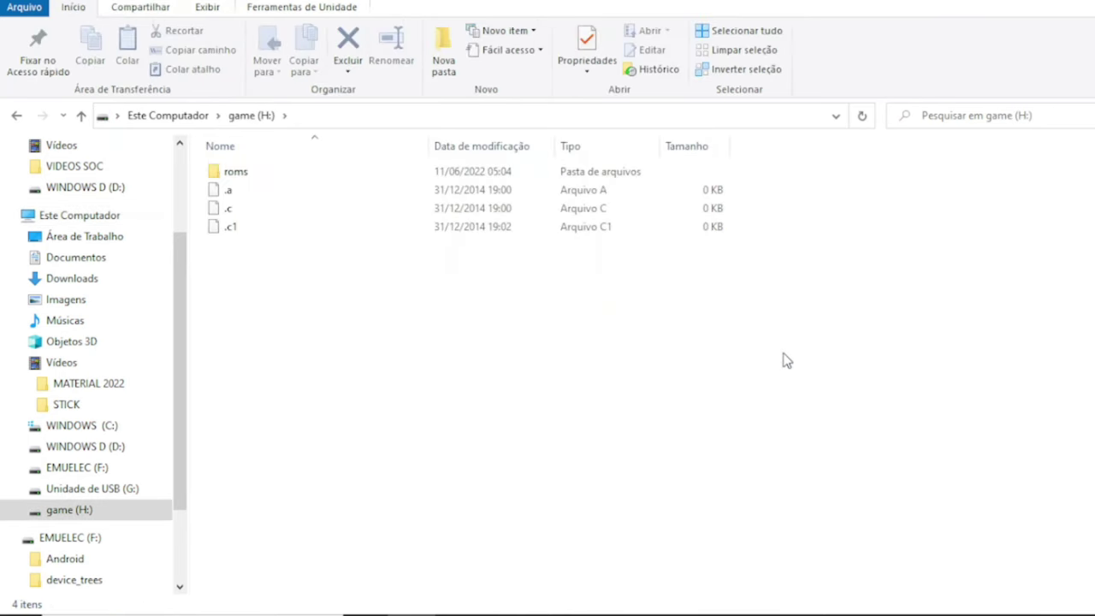
double_click(387, 171)
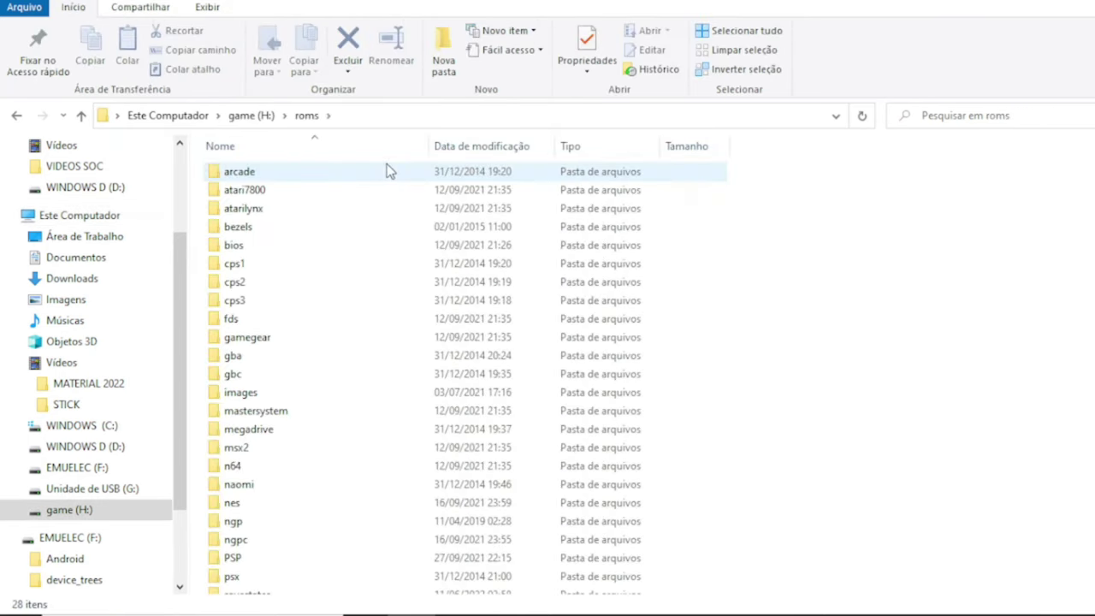
left_click(16, 116)
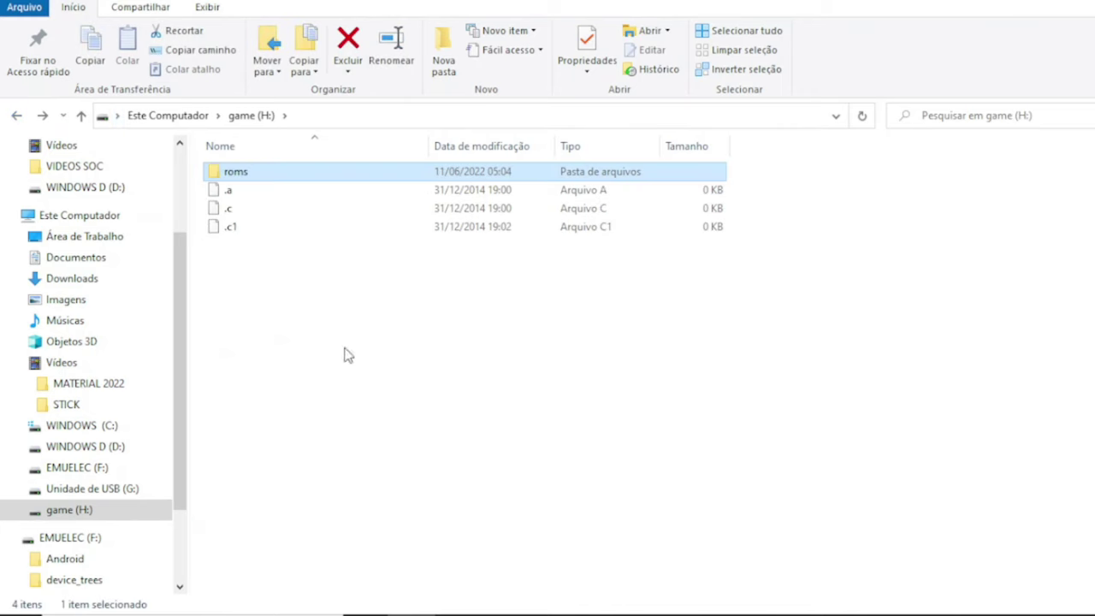
left_click(16, 117)
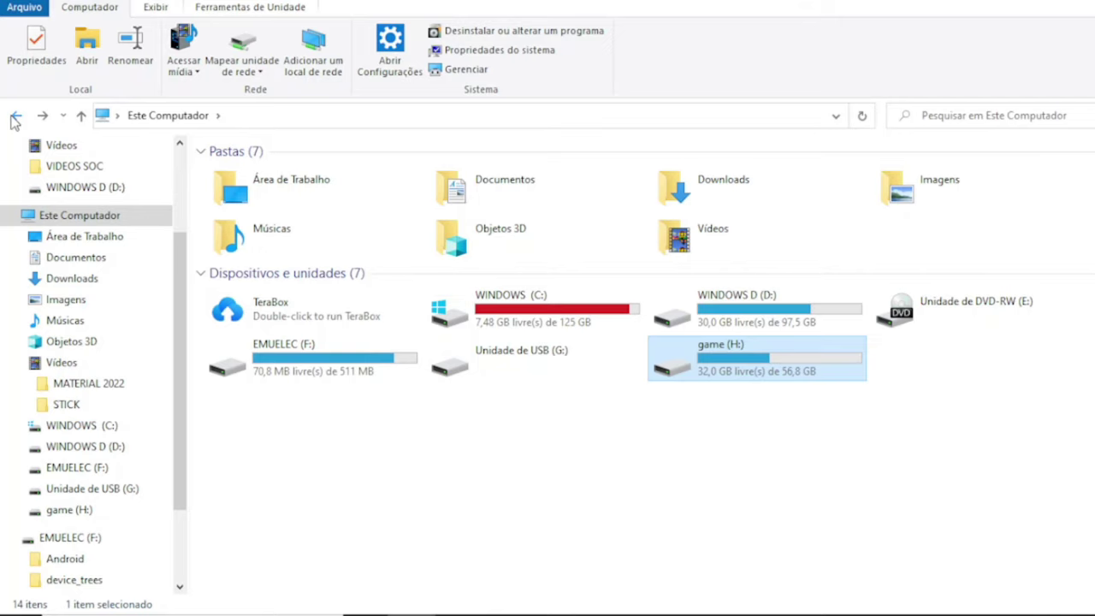
Step: Reopen the roms folder on the game (H:) drive and look through its system folders
double_click(773, 375)
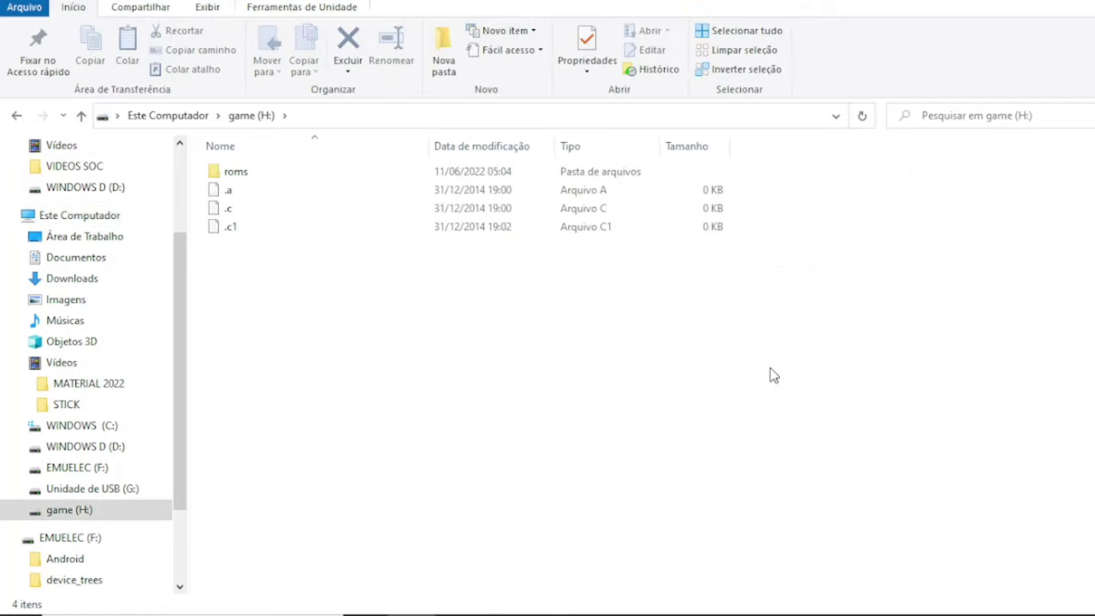
left_click(254, 171)
double_click(257, 172)
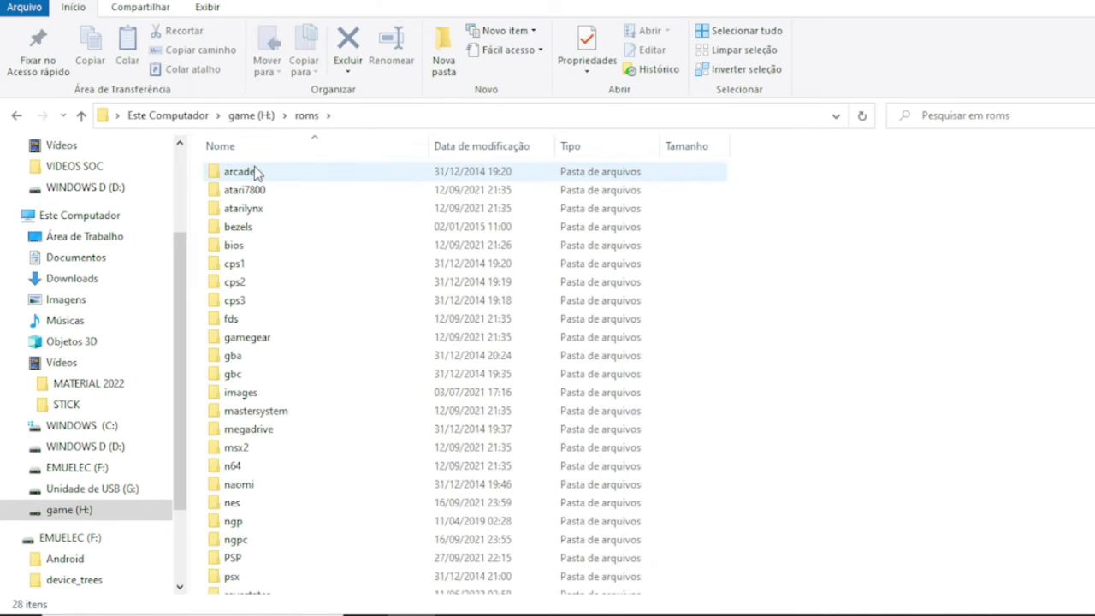
scroll(917, 347, "down", 2)
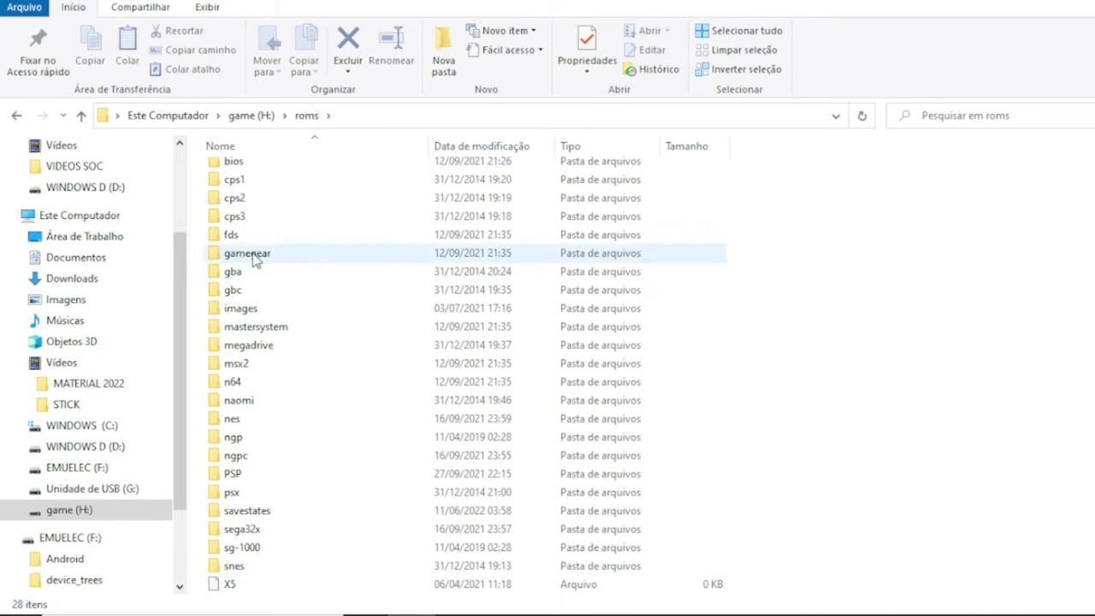
scroll(294, 423, "up", 2)
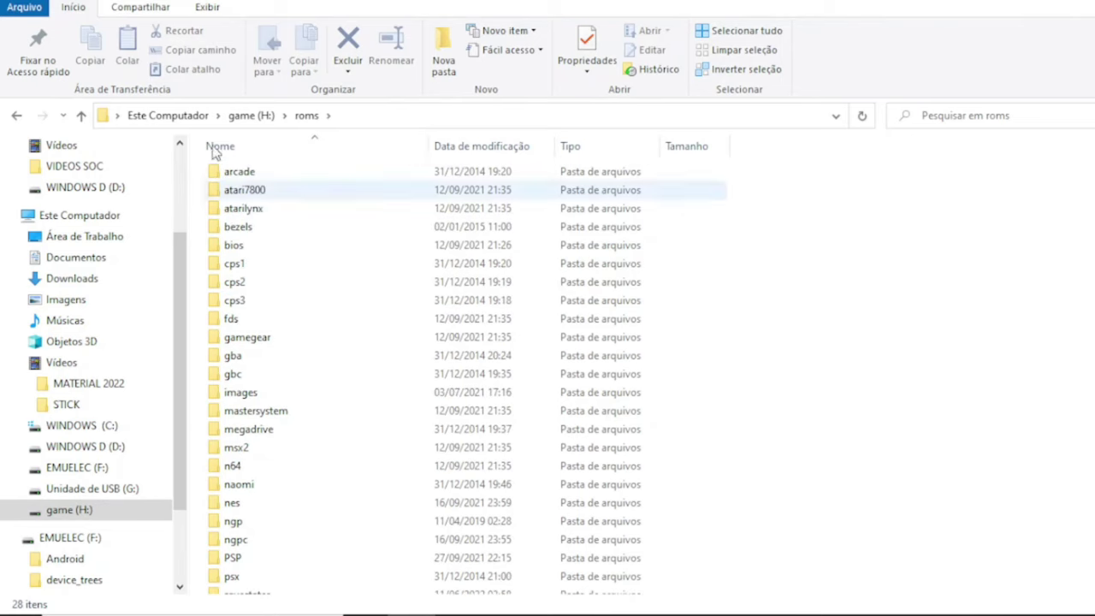
scroll(789, 410, "down", 2)
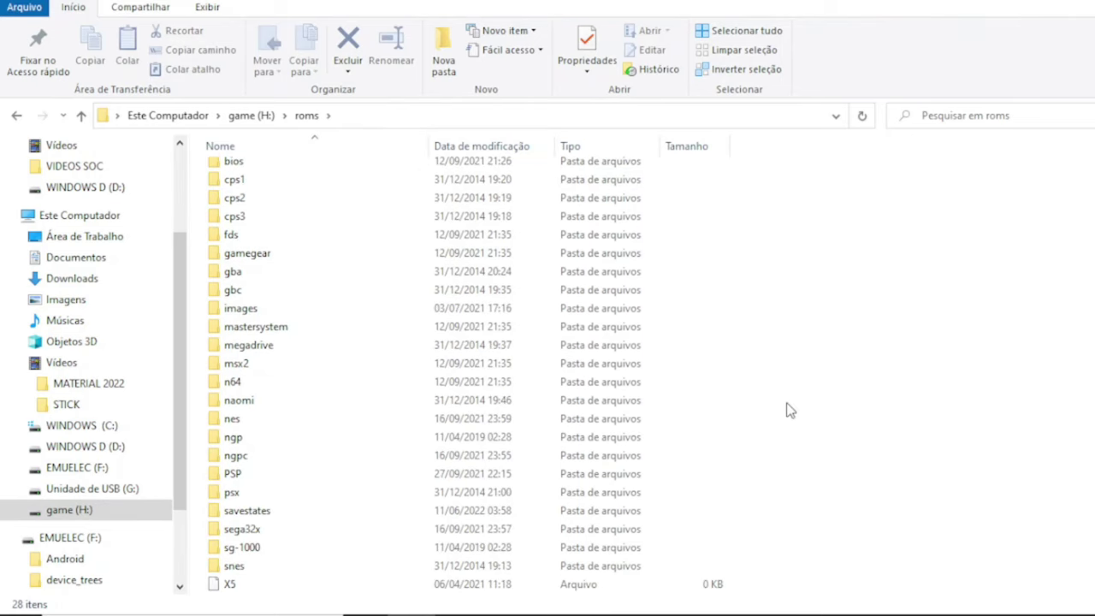